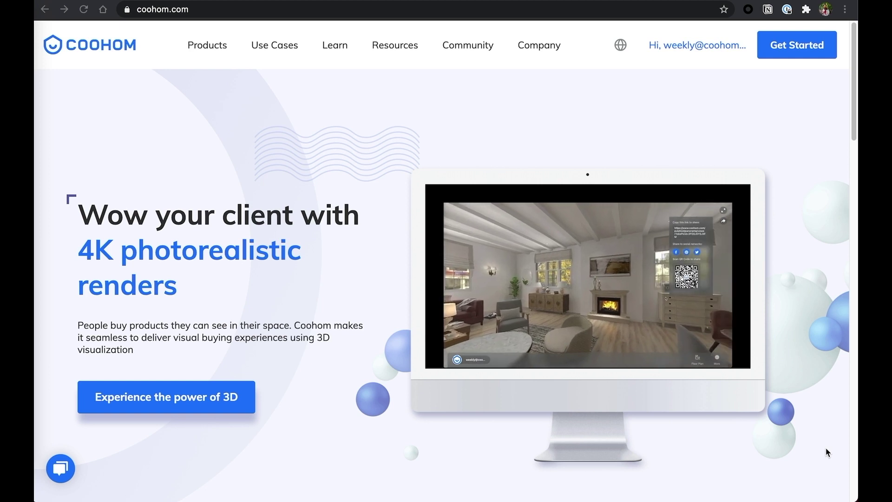
Open the My Projects dashboard, search it for 'modern sty', then clear the search
{"action": "left_click", "coordinate": [682, 47]}
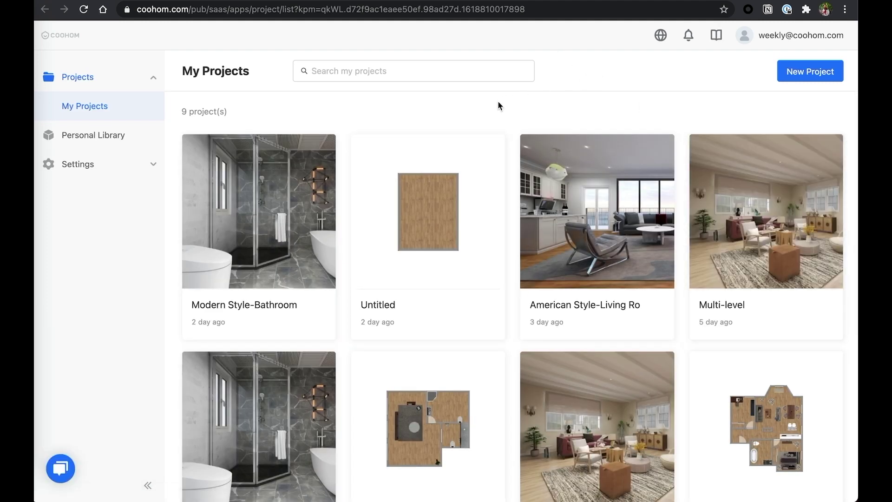
{"action": "left_click", "coordinate": [347, 71]}
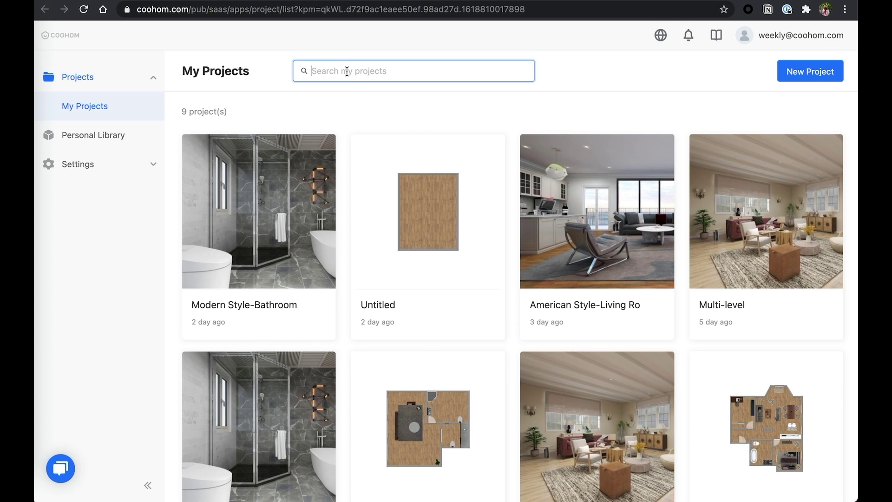
{"action": "type", "text": "modern"}
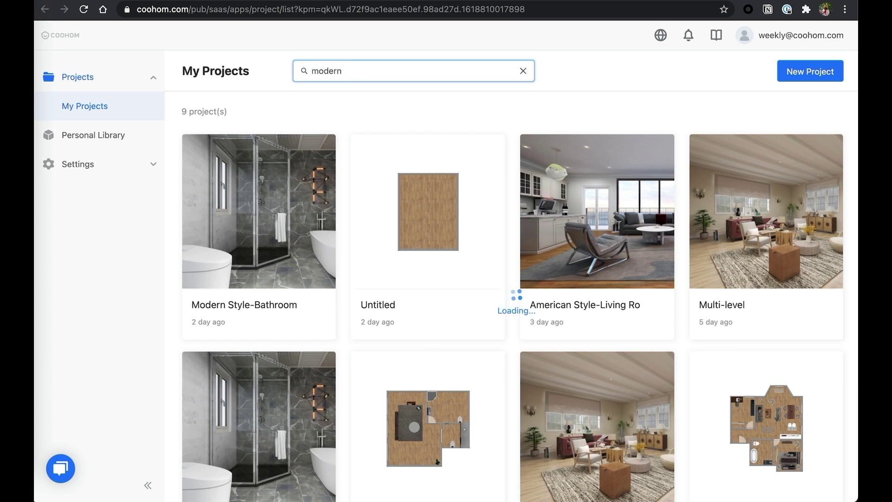
{"action": "type", "text": " styo"}
{"action": "key", "text": "BackSpace"}
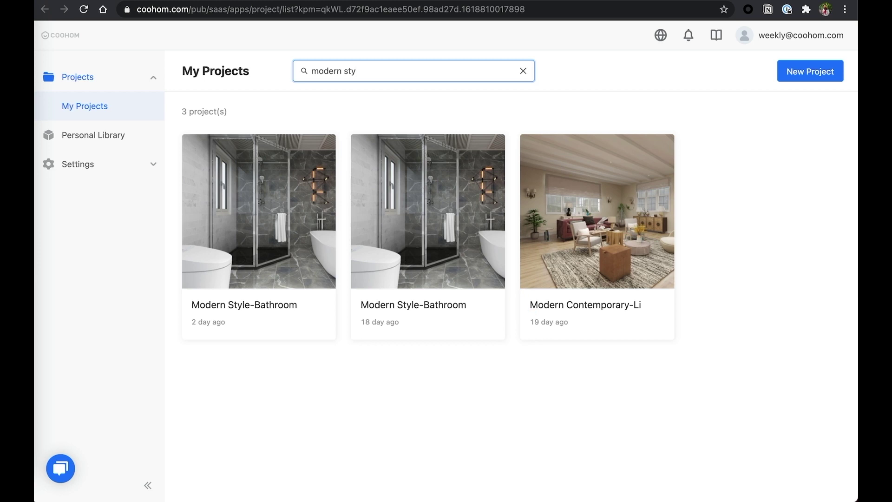
{"action": "left_click", "coordinate": [524, 70]}
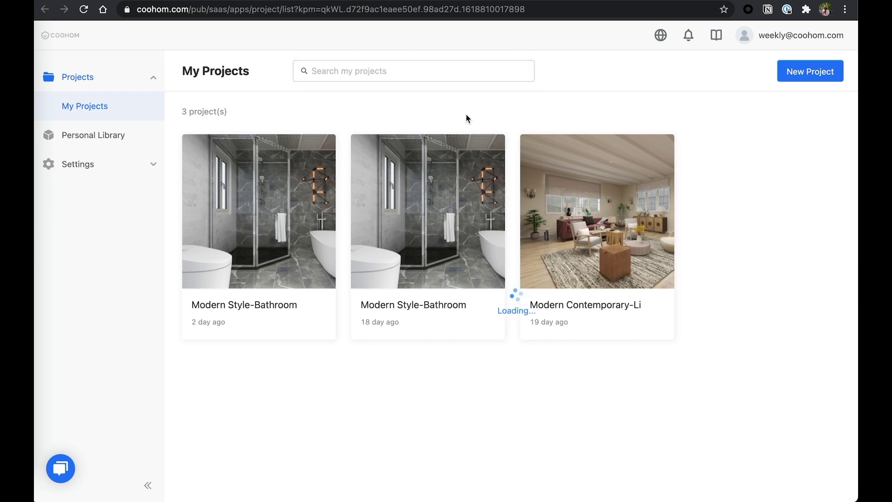
Open the language chooser and close it without changing the language
{"action": "mouse_move", "coordinate": [267, 199]}
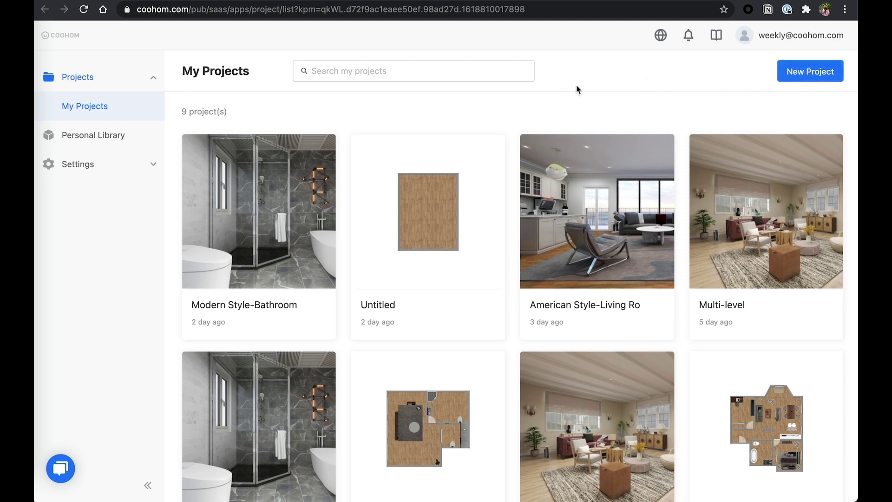
{"action": "left_click", "coordinate": [660, 35]}
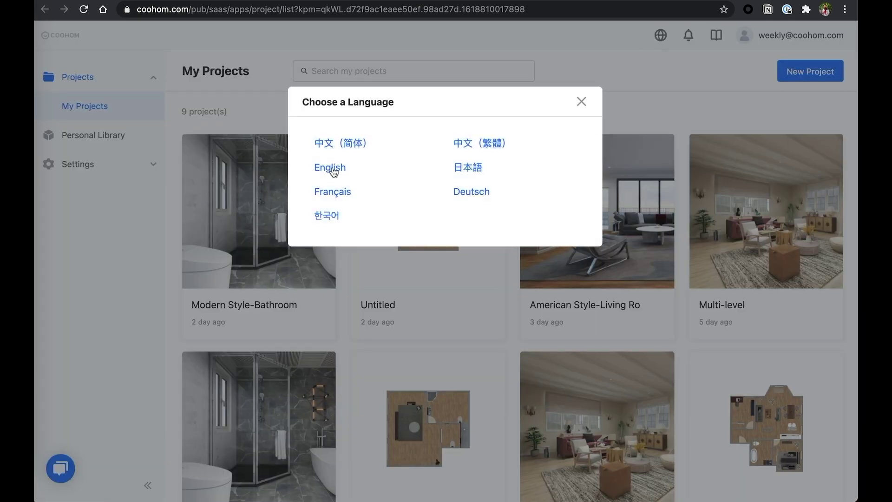
{"action": "left_click", "coordinate": [582, 103]}
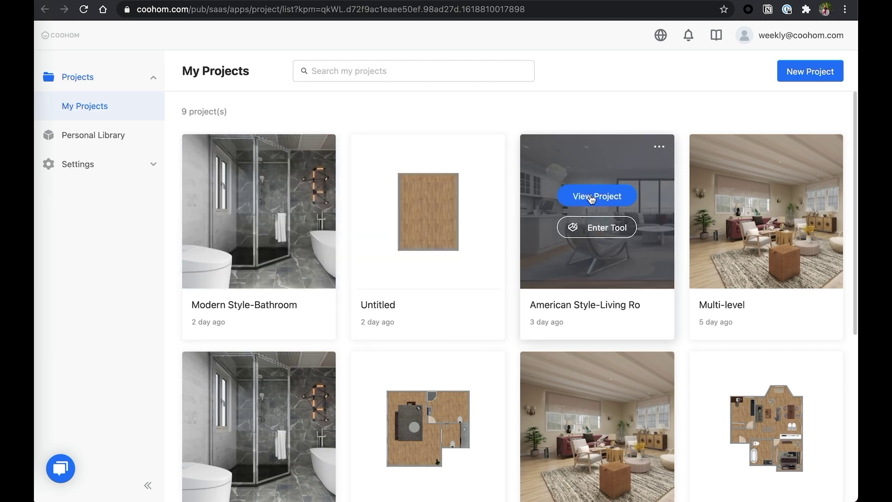
Open the American Style-Living Room project and export its CAD file for all floors
{"action": "left_click", "coordinate": [590, 196]}
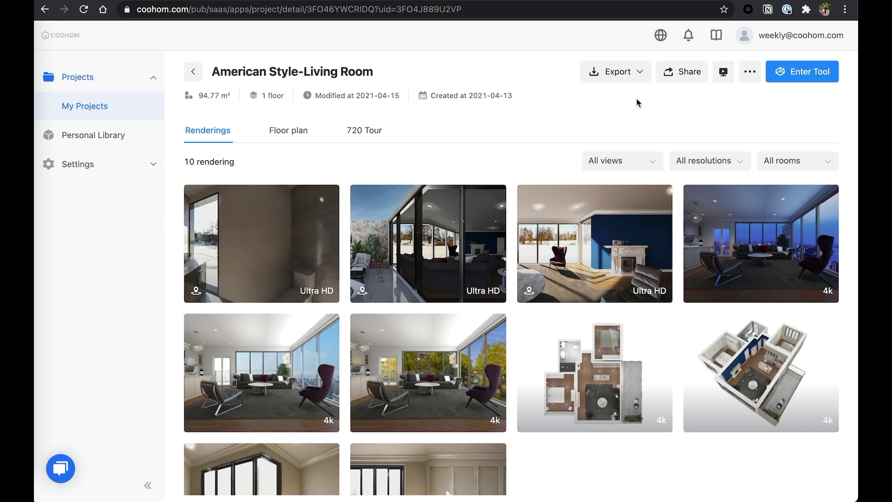
{"action": "left_click", "coordinate": [615, 72]}
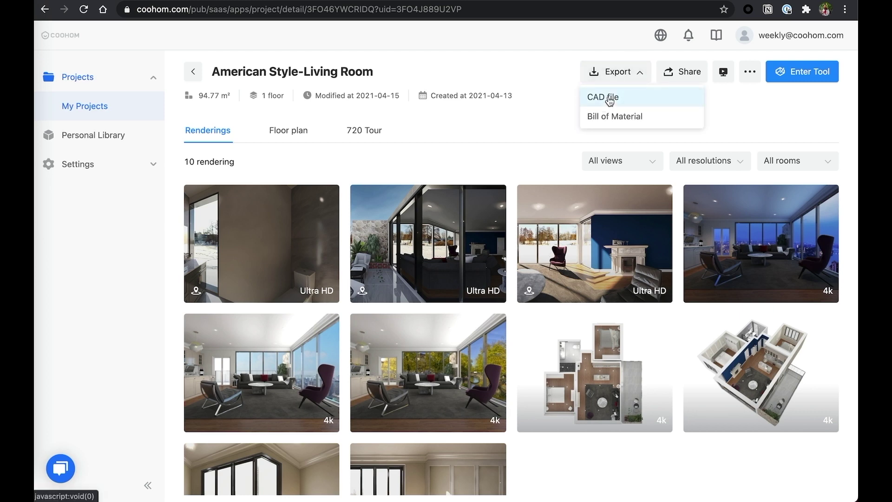
{"action": "left_click", "coordinate": [609, 99]}
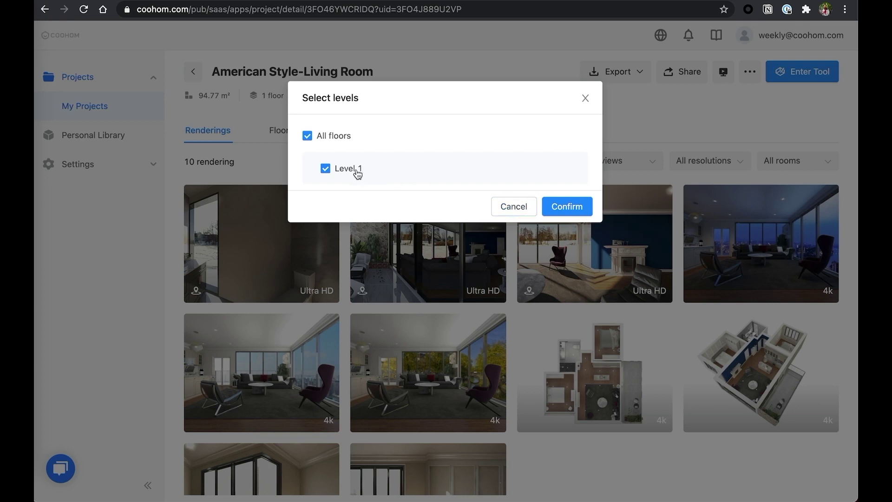
{"action": "left_click", "coordinate": [567, 207]}
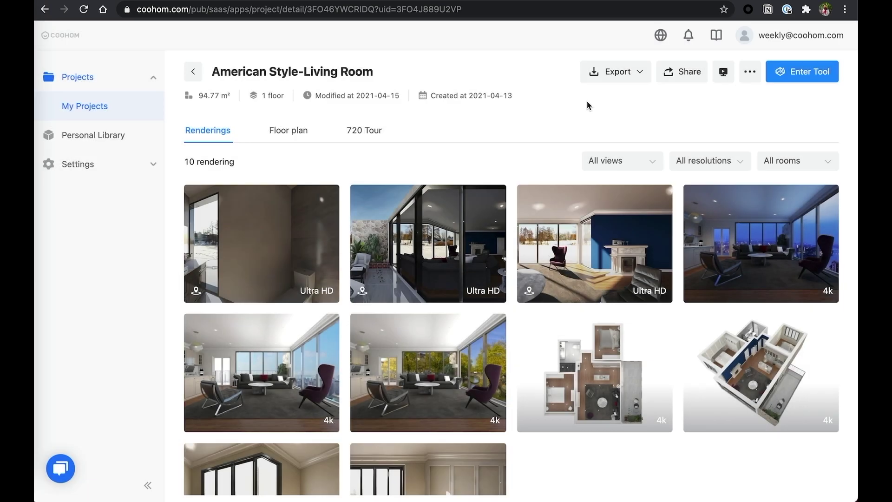
{"action": "left_click", "coordinate": [573, 119]}
Filter the renderings by view type: Panorama, then Normal, then Top view
{"action": "left_click", "coordinate": [620, 163]}
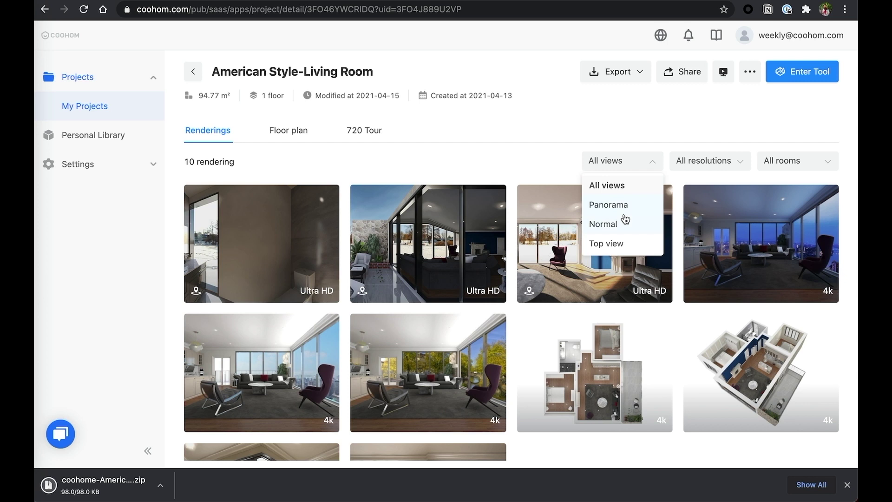
{"action": "left_click", "coordinate": [637, 163]}
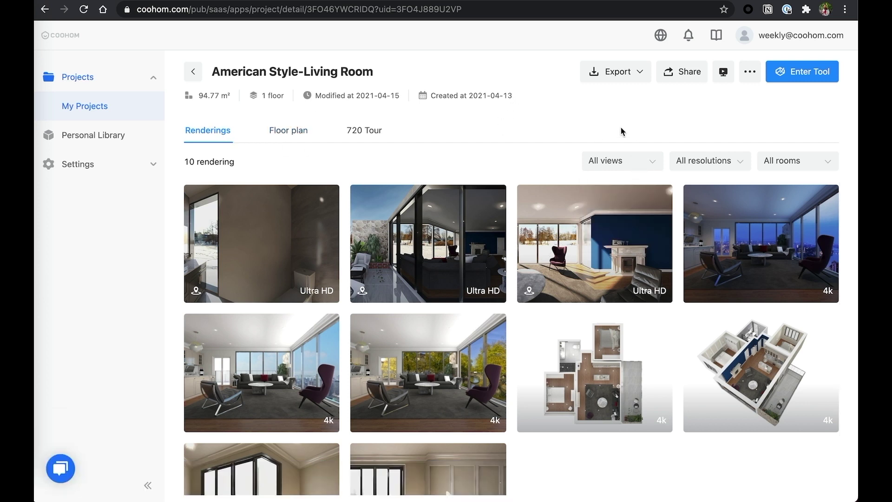
{"action": "left_click", "coordinate": [620, 163]}
{"action": "left_click", "coordinate": [609, 206]}
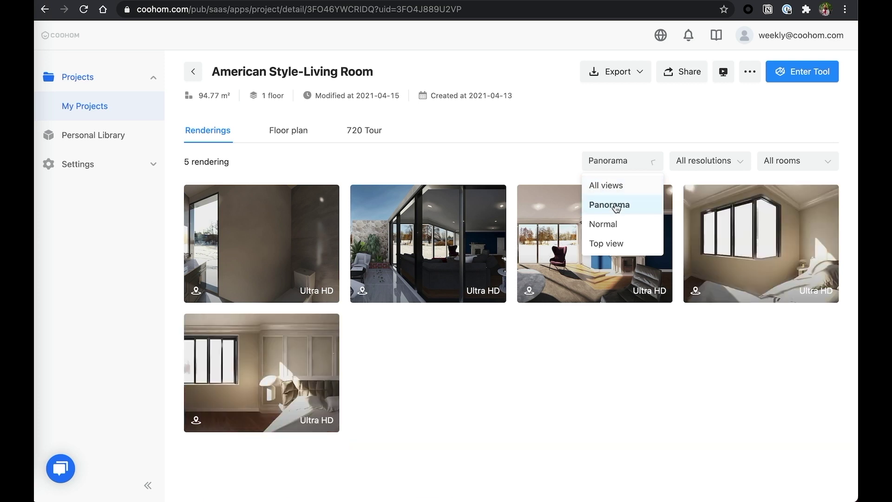
{"action": "left_click", "coordinate": [607, 163]}
{"action": "left_click", "coordinate": [604, 224]}
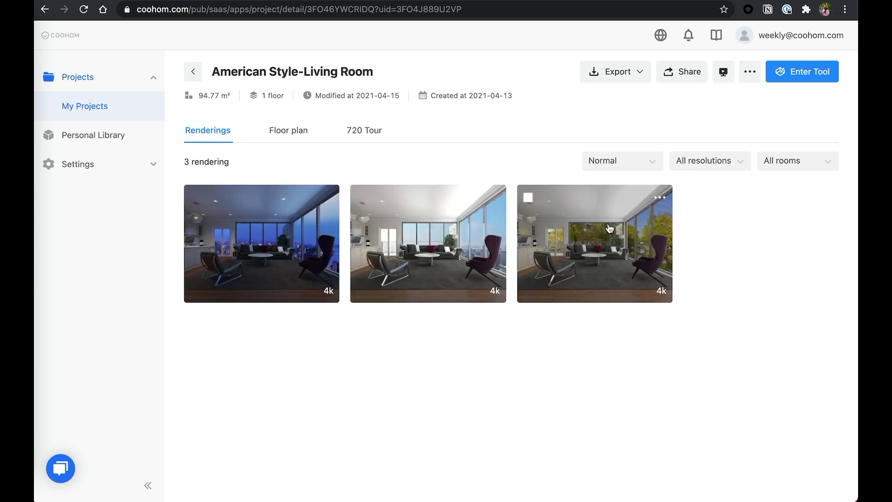
{"action": "left_click", "coordinate": [620, 164]}
{"action": "left_click", "coordinate": [613, 243]}
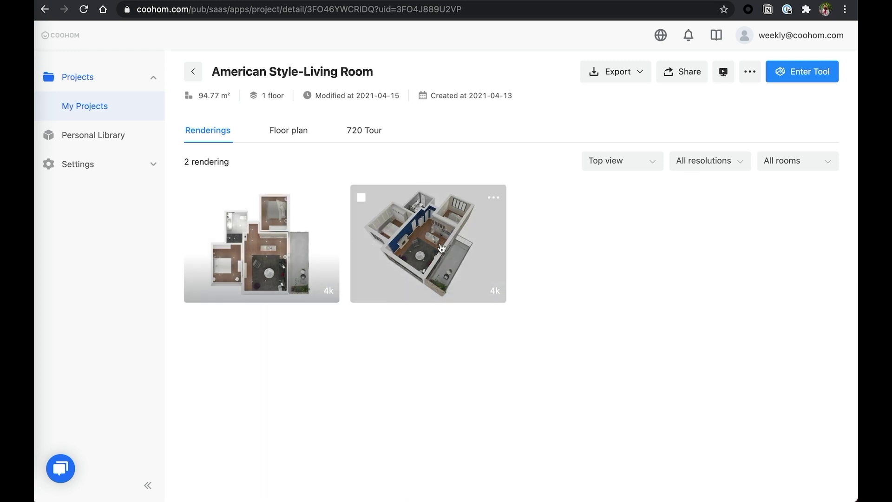
Check the resolution and room filter options, then show the project's floor plan
{"action": "left_click", "coordinate": [625, 165]}
{"action": "left_click", "coordinate": [699, 167]}
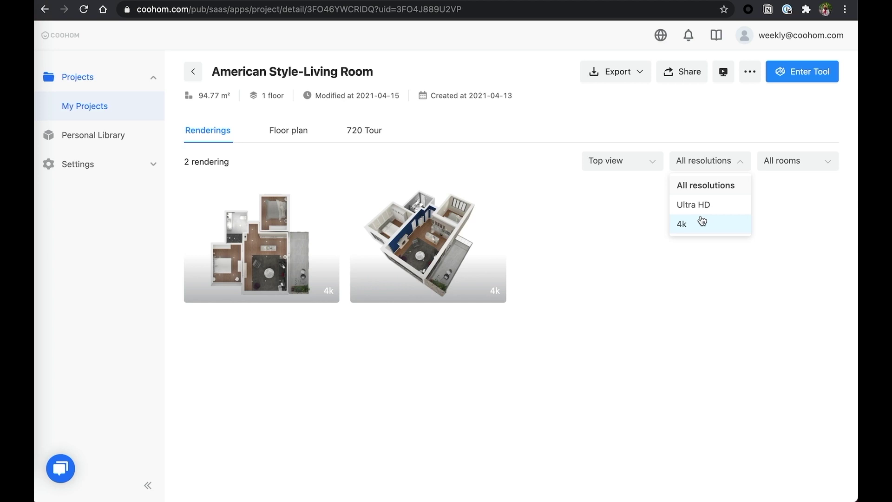
{"action": "left_click", "coordinate": [714, 168]}
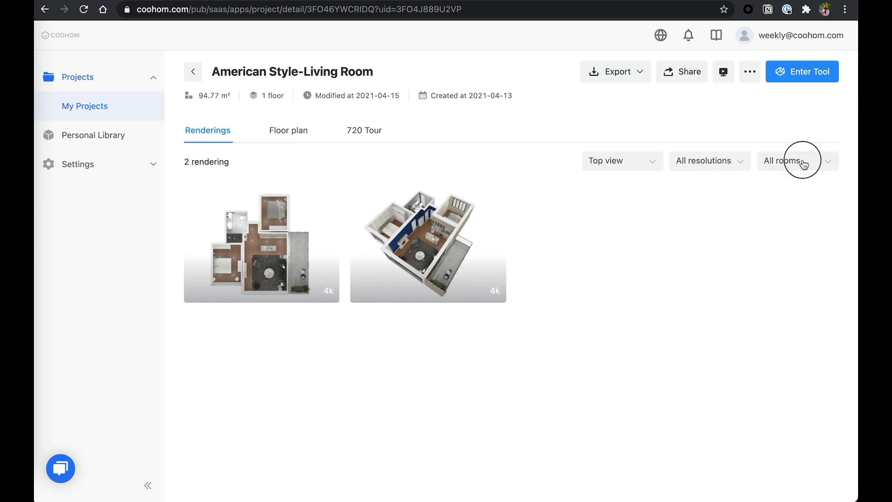
{"action": "left_click", "coordinate": [801, 161]}
{"action": "left_click", "coordinate": [292, 134]}
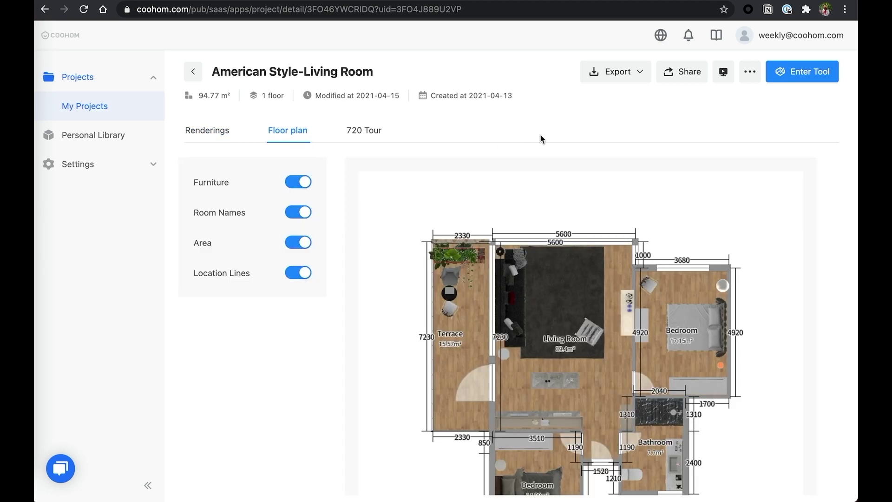
{"action": "scroll", "coordinate": [818, 259], "scroll_direction": "down", "scroll_amount": 3}
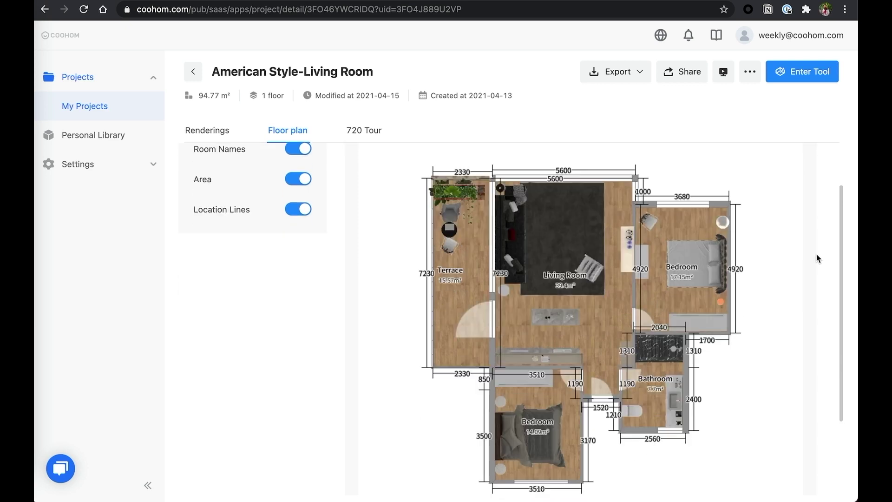
{"action": "scroll", "coordinate": [818, 259], "scroll_direction": "up", "scroll_amount": 1}
{"action": "scroll", "coordinate": [819, 259], "scroll_direction": "up", "scroll_amount": 2}
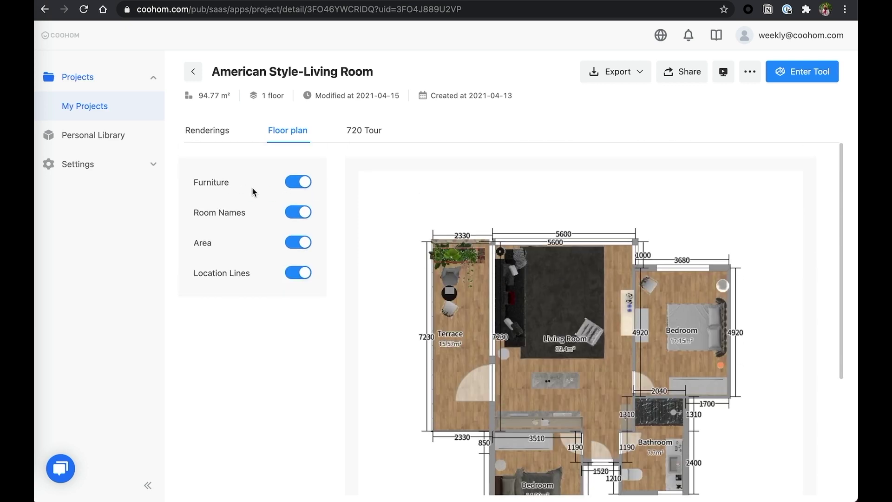
{"action": "left_click", "coordinate": [293, 182]}
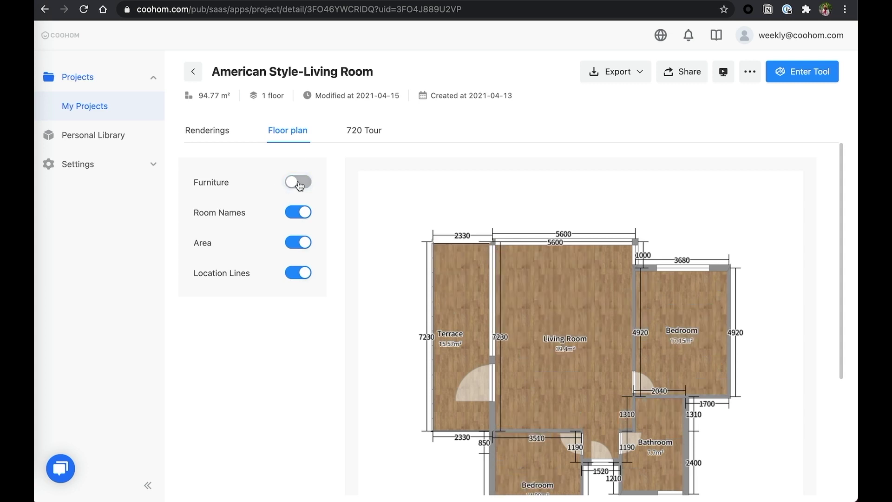
{"action": "left_click", "coordinate": [303, 185]}
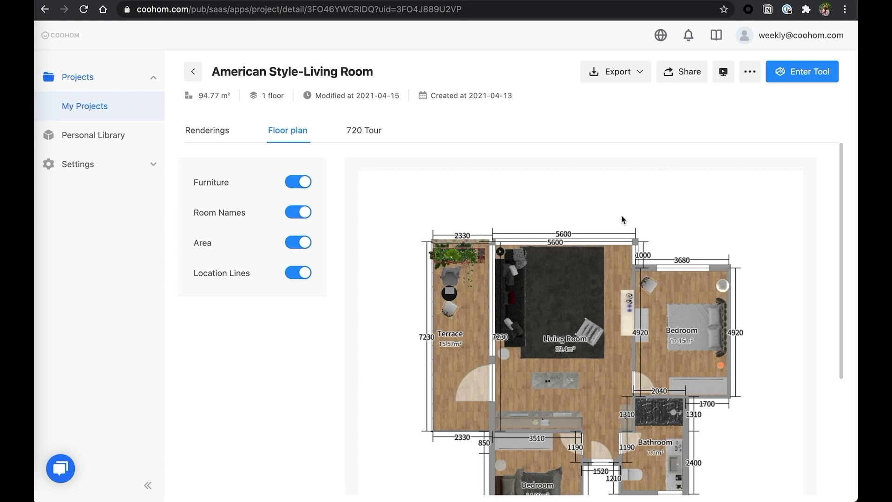
In the project's 720 Tour tab, start setting up a Light 720 Tour
{"action": "left_click", "coordinate": [372, 132]}
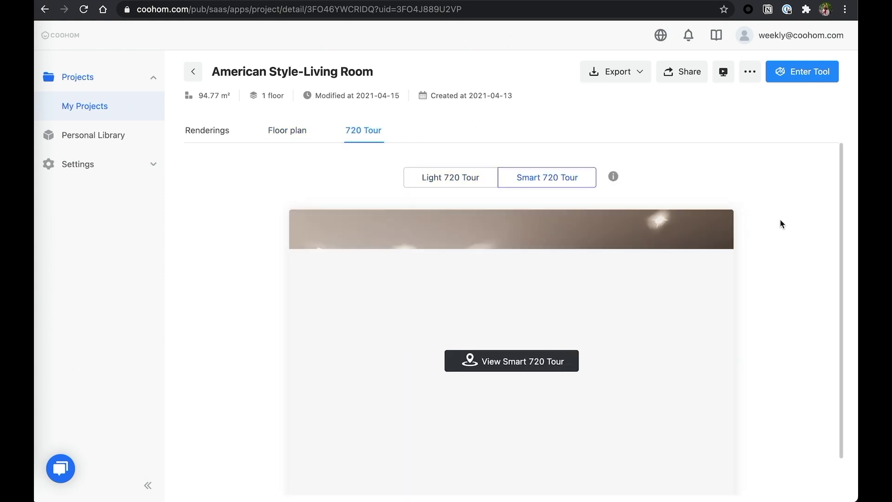
{"action": "scroll", "coordinate": [797, 227], "scroll_direction": "down", "scroll_amount": 1}
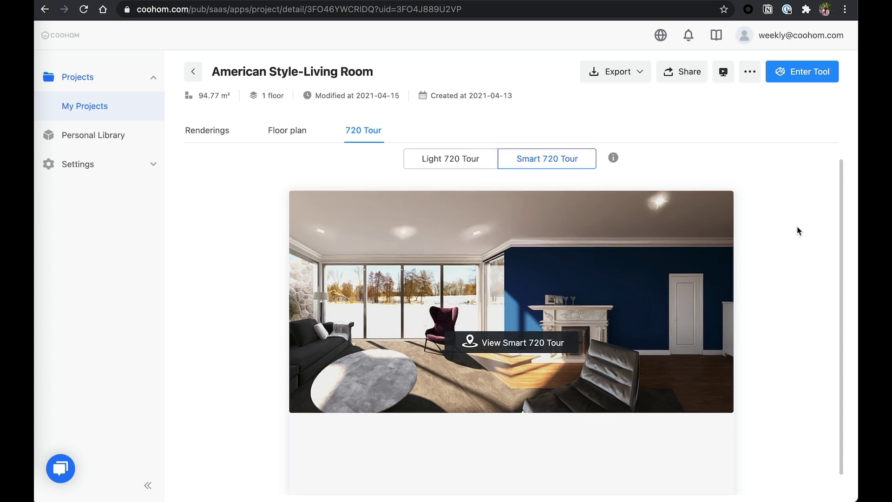
{"action": "left_click", "coordinate": [426, 161]}
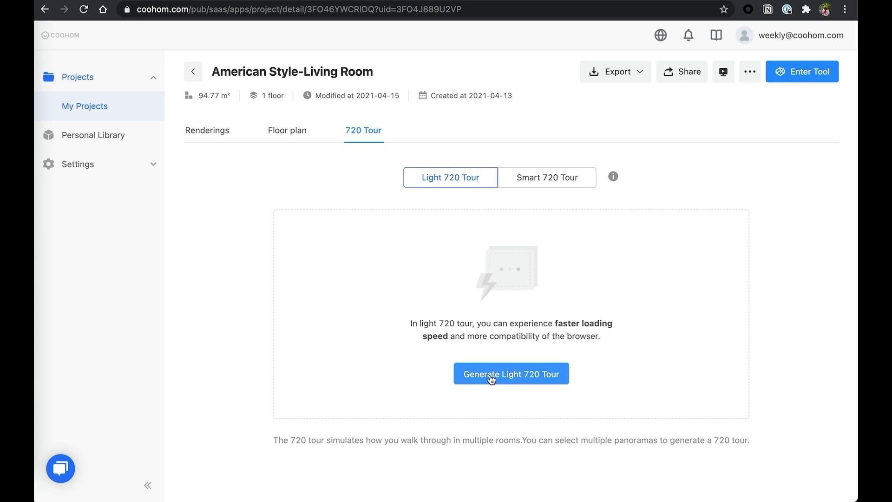
{"action": "left_click", "coordinate": [512, 370]}
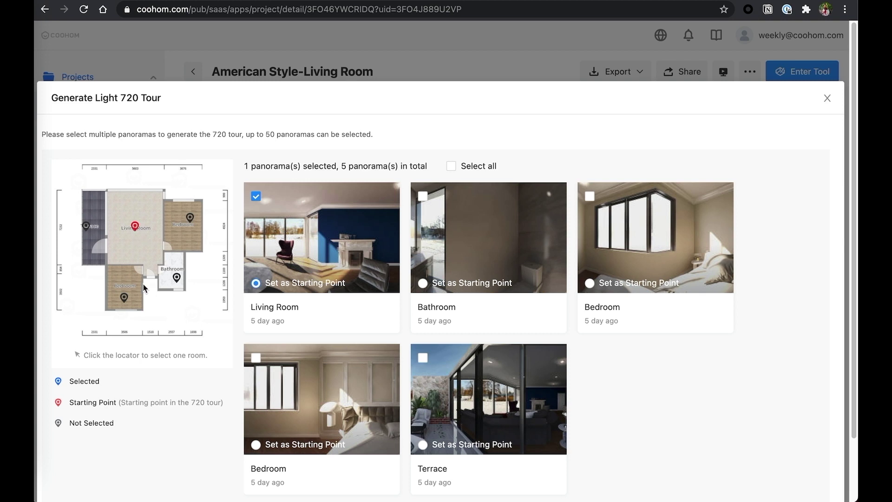
Add the Bathroom, both Bedroom and Terrace panoramas and generate the tour
{"action": "left_click", "coordinate": [423, 199]}
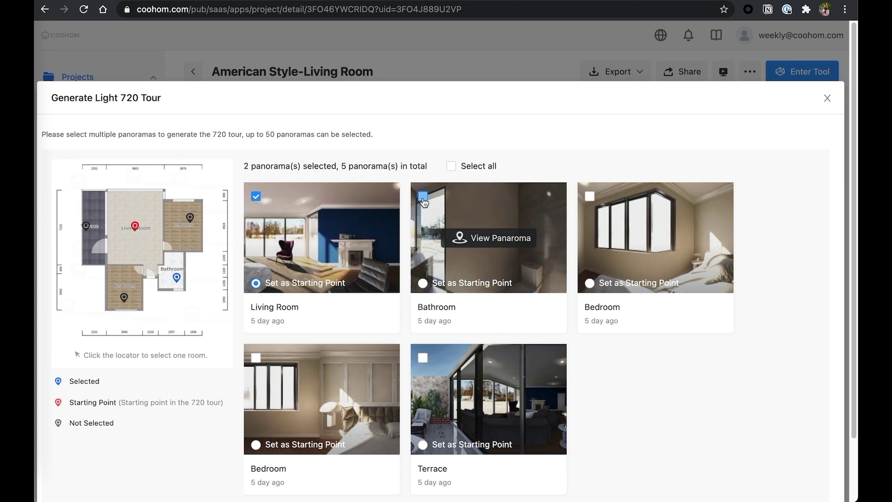
{"action": "left_click", "coordinate": [590, 198]}
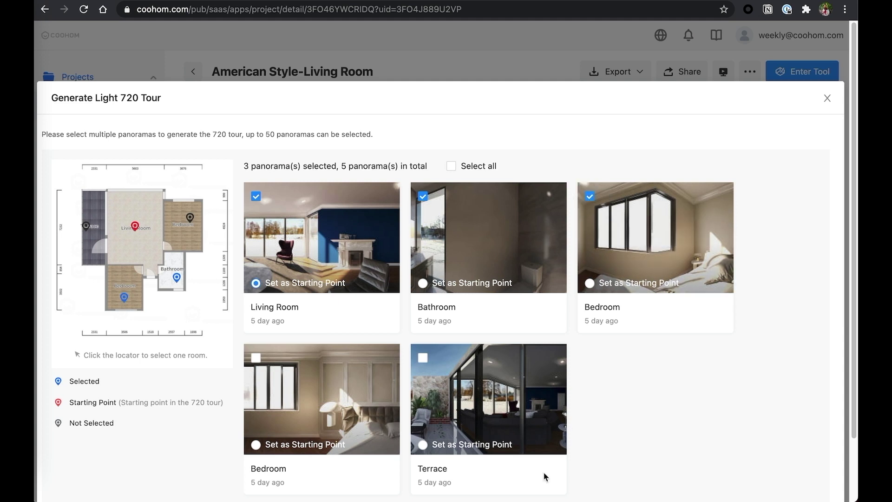
{"action": "scroll", "coordinate": [464, 418], "scroll_direction": "down", "scroll_amount": 1}
{"action": "left_click", "coordinate": [422, 358]}
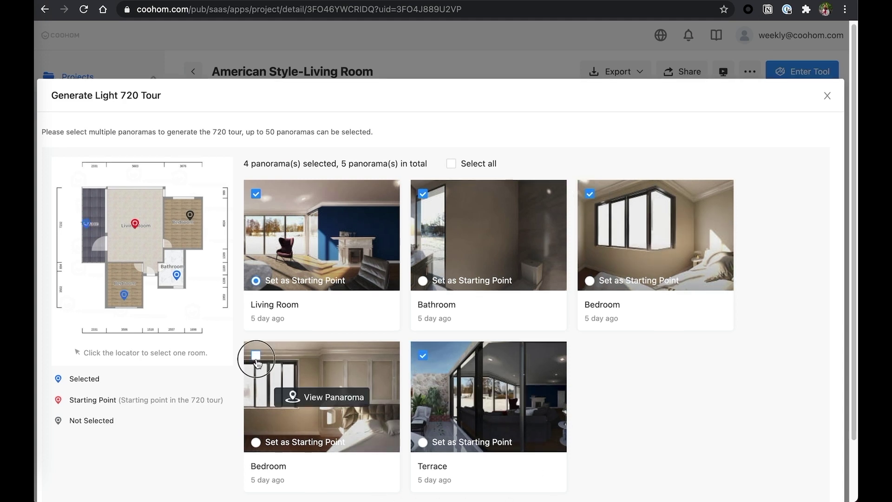
{"action": "left_click", "coordinate": [255, 356]}
{"action": "scroll", "coordinate": [629, 348], "scroll_direction": "down", "scroll_amount": 3}
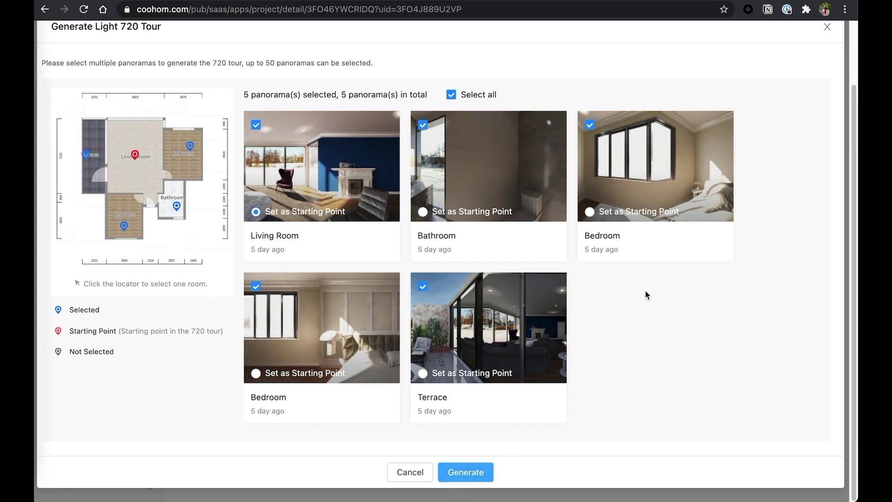
{"action": "left_click", "coordinate": [466, 472]}
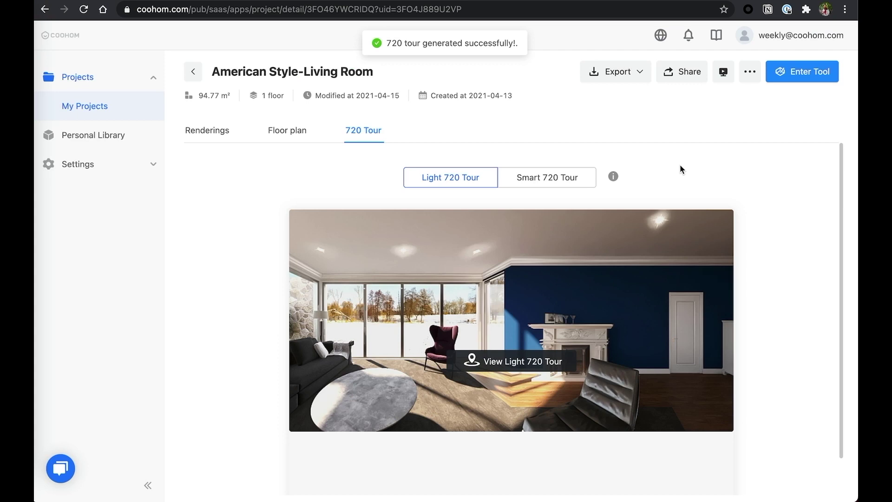
View the Light 720 Tour, turning toward the fireplace and dresser, and check the floor plan and room list
{"action": "left_click", "coordinate": [548, 177]}
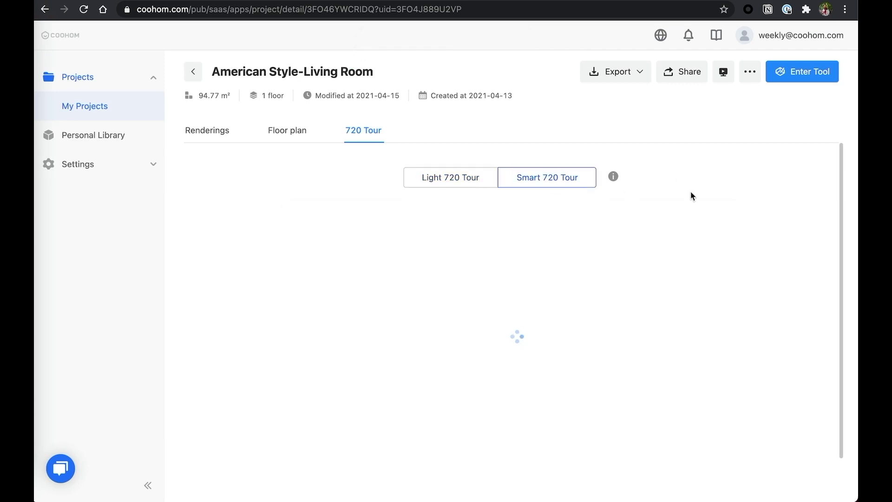
{"action": "left_click", "coordinate": [450, 177]}
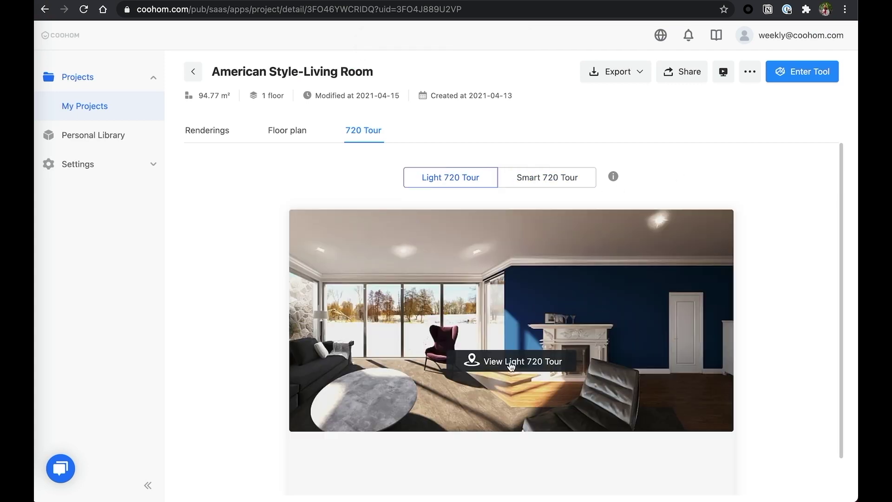
{"action": "left_click", "coordinate": [511, 363]}
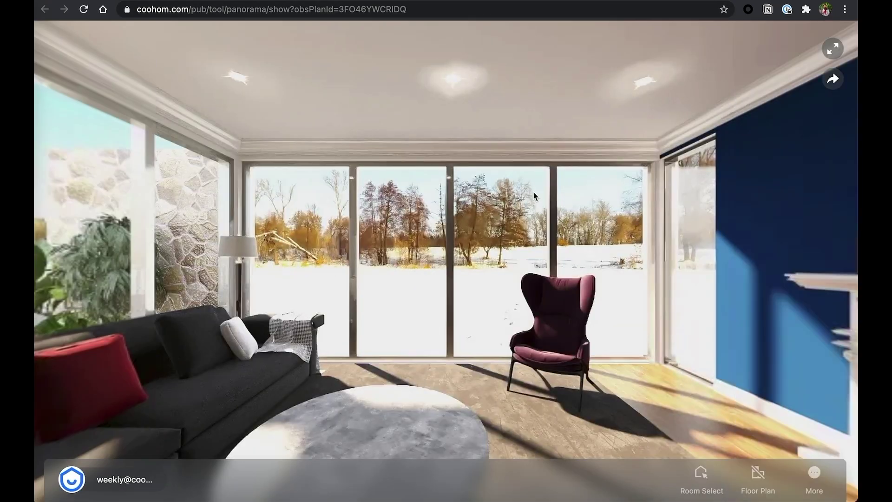
{"action": "left_click_drag", "start_coordinate": [613, 233], "coordinate": [473, 225]}
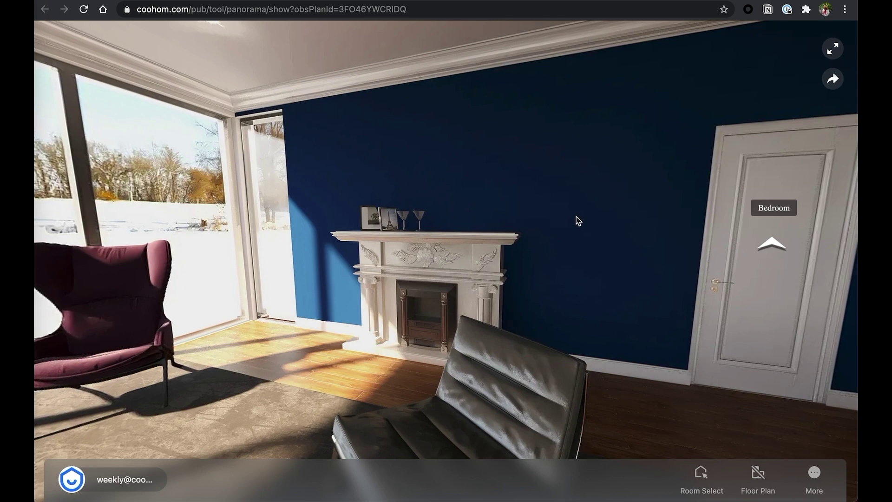
{"action": "left_click_drag", "start_coordinate": [639, 202], "coordinate": [569, 187]}
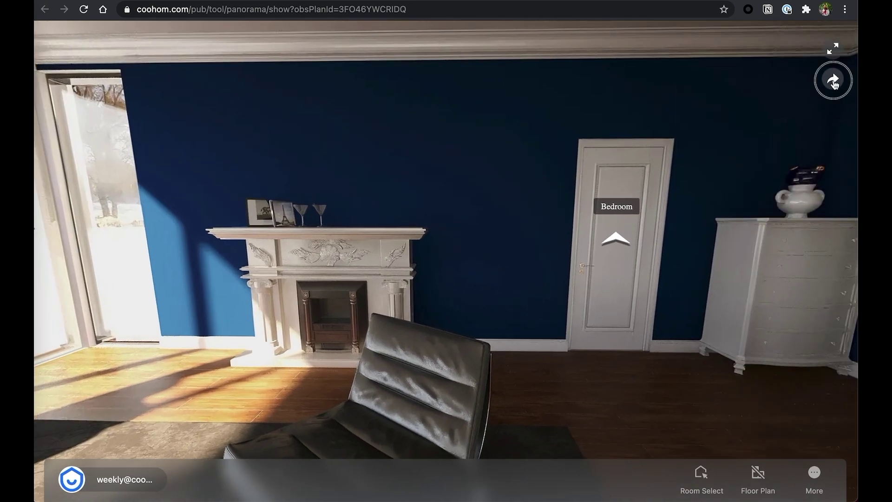
{"action": "left_click", "coordinate": [758, 475]}
{"action": "left_click", "coordinate": [700, 473]}
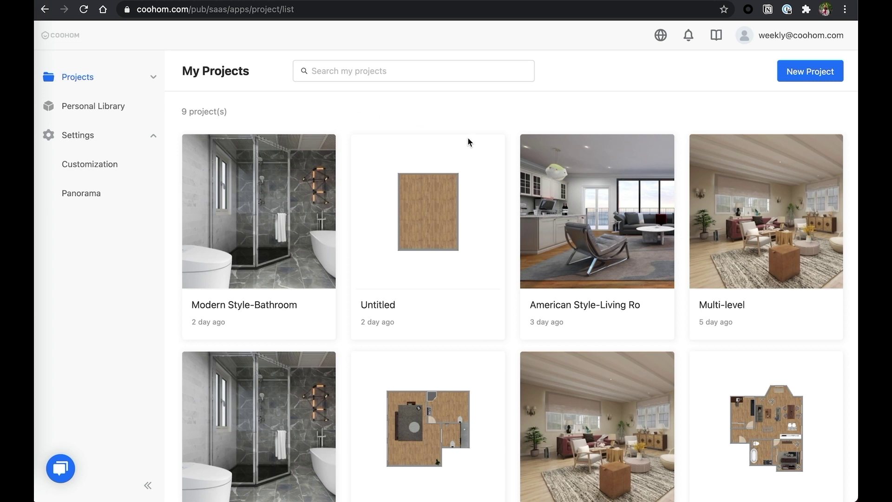
Share the American Style-Living Room project and copy its permanent view-only link
{"action": "left_click", "coordinate": [661, 148]}
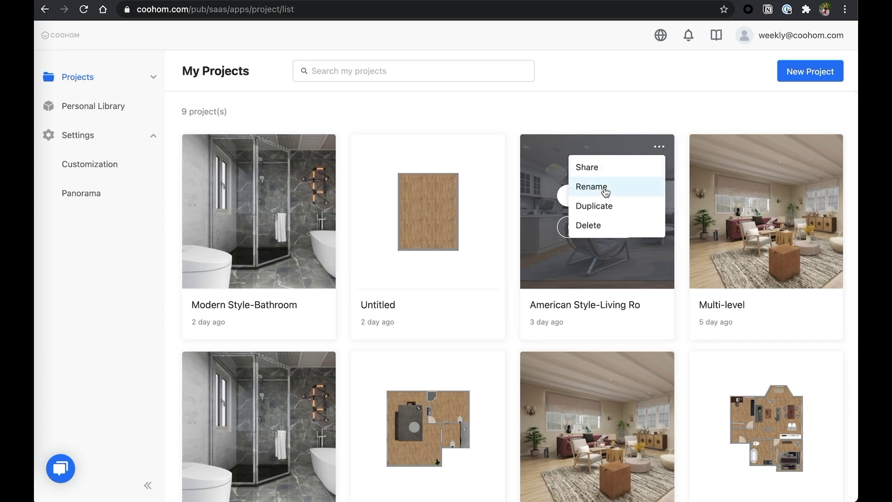
{"action": "left_click", "coordinate": [589, 167]}
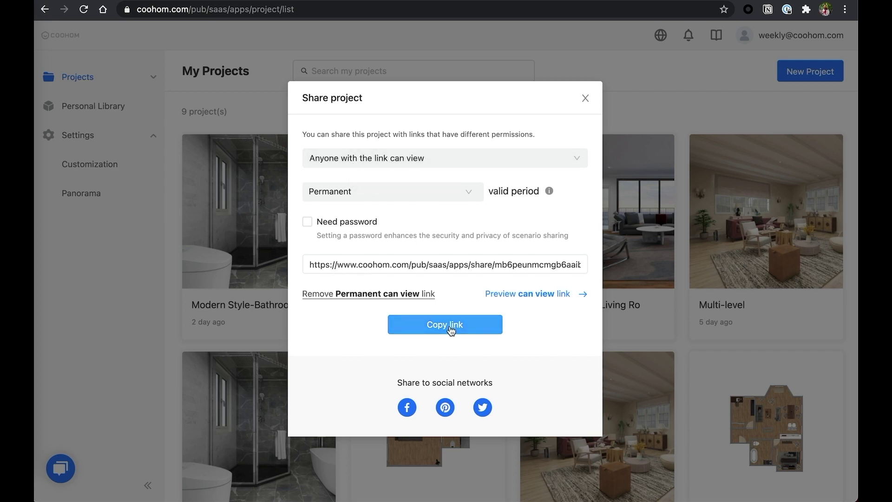
{"action": "left_click", "coordinate": [407, 408]}
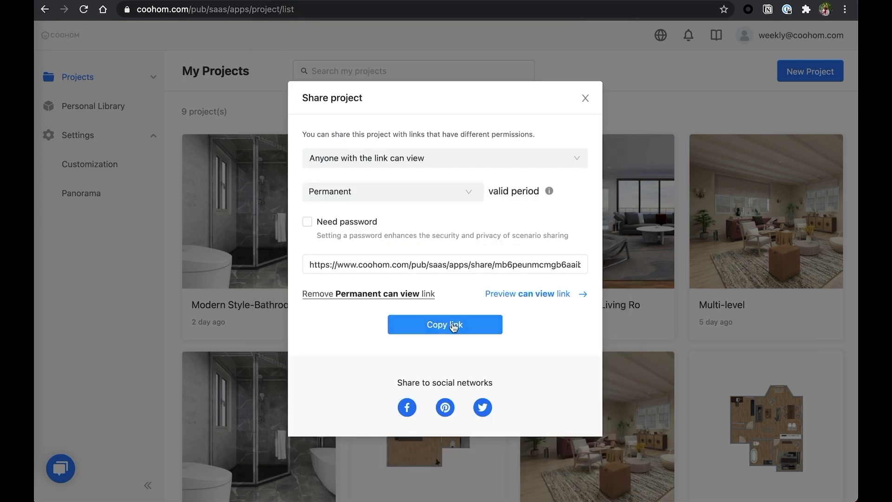
{"action": "left_click", "coordinate": [455, 327]}
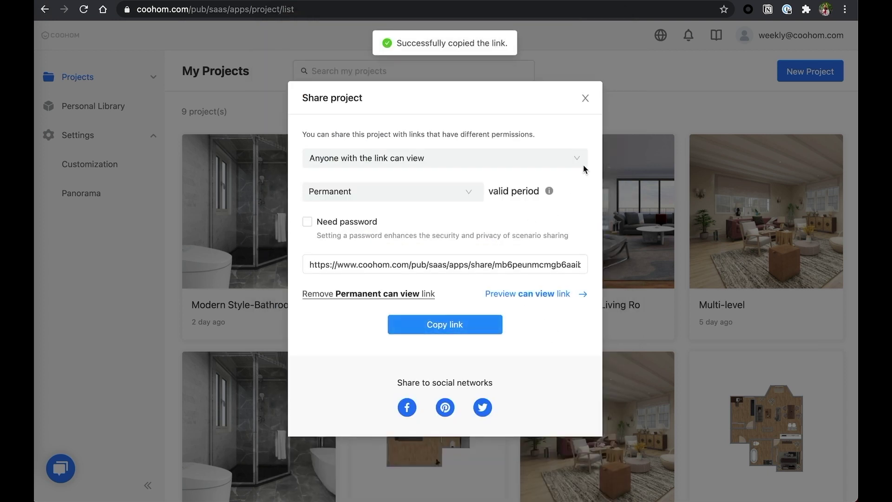
{"action": "left_click", "coordinate": [584, 98]}
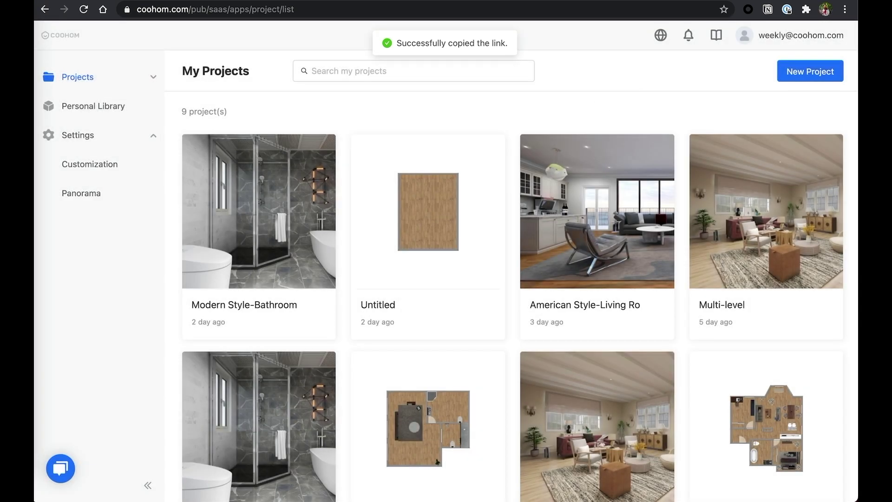
Paste the share link into the address bar, remove the stray 'Link:' prefix, and open it
{"action": "key", "text": "super+v"}
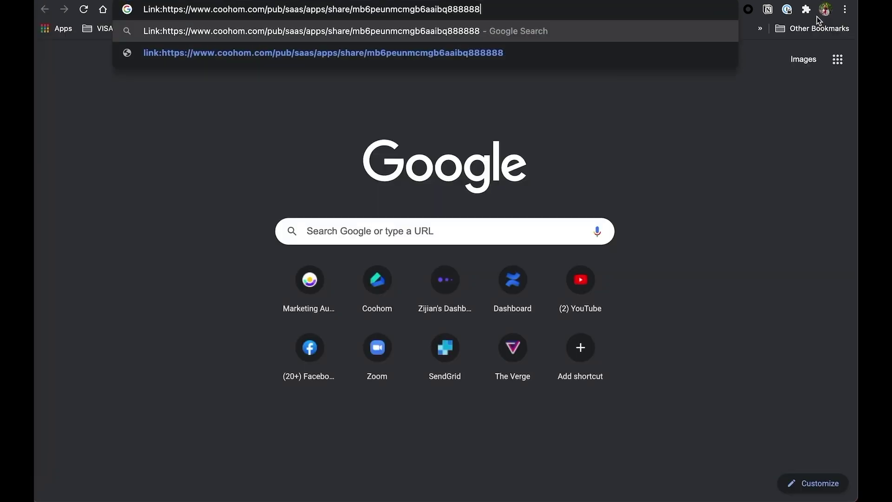
{"action": "left_click", "coordinate": [163, 9]}
{"action": "key", "text": "BackSpace"}
{"action": "key", "text": "BackSpace"}
{"action": "key", "text": "BackSpace"}
{"action": "key", "text": "BackSpace"}
{"action": "key", "text": "BackSpace"}
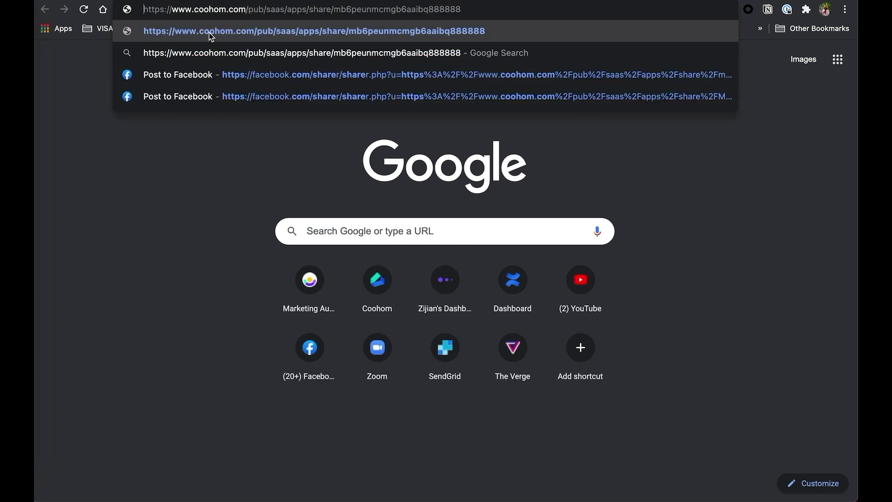
{"action": "left_click", "coordinate": [210, 33]}
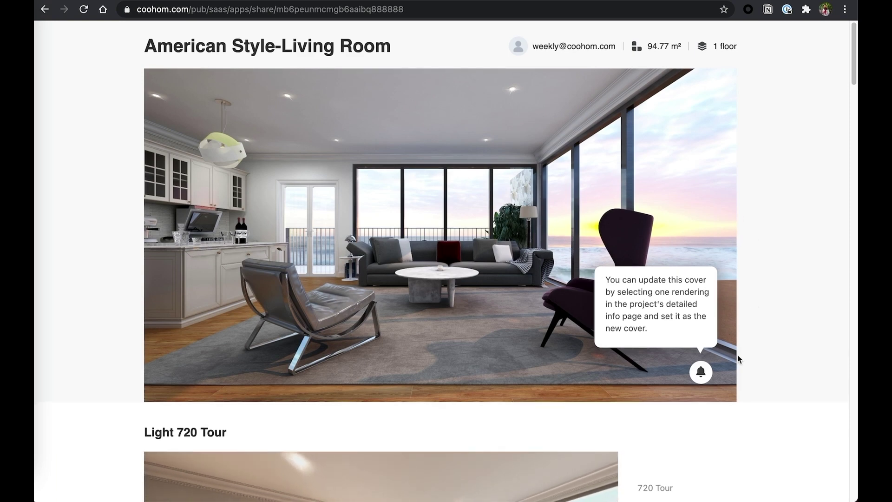
Scroll the shared page, viewing the floor plan in 3D and the Level 1 panoramas
{"action": "scroll", "coordinate": [744, 358], "scroll_direction": "down", "scroll_amount": 6}
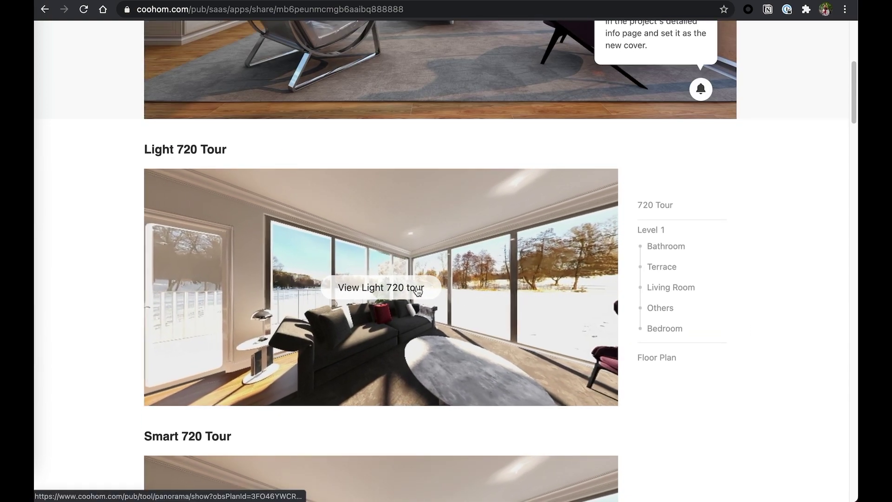
{"action": "scroll", "coordinate": [462, 294], "scroll_direction": "down", "scroll_amount": 13}
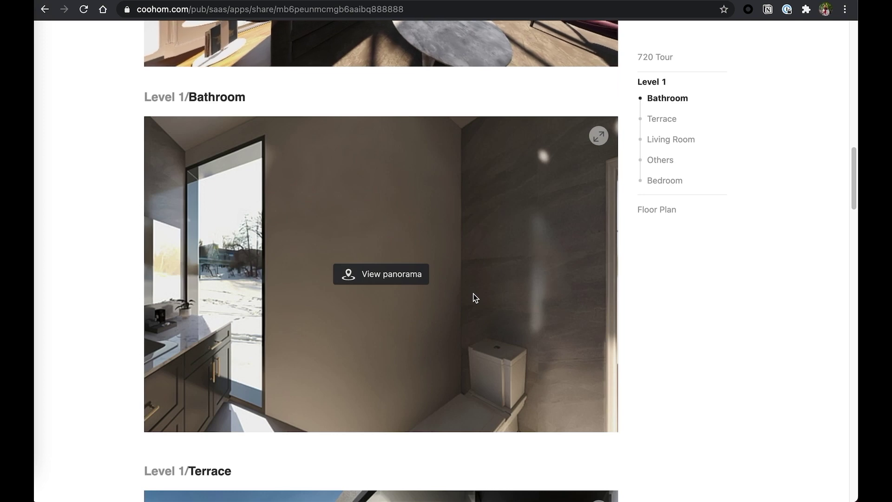
{"action": "scroll", "coordinate": [475, 297], "scroll_direction": "down", "scroll_amount": 15}
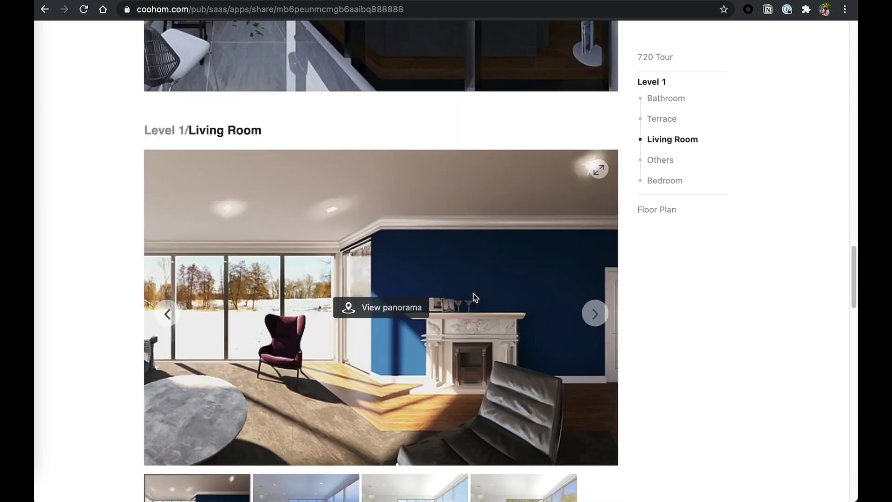
{"action": "scroll", "coordinate": [474, 297], "scroll_direction": "down", "scroll_amount": 15}
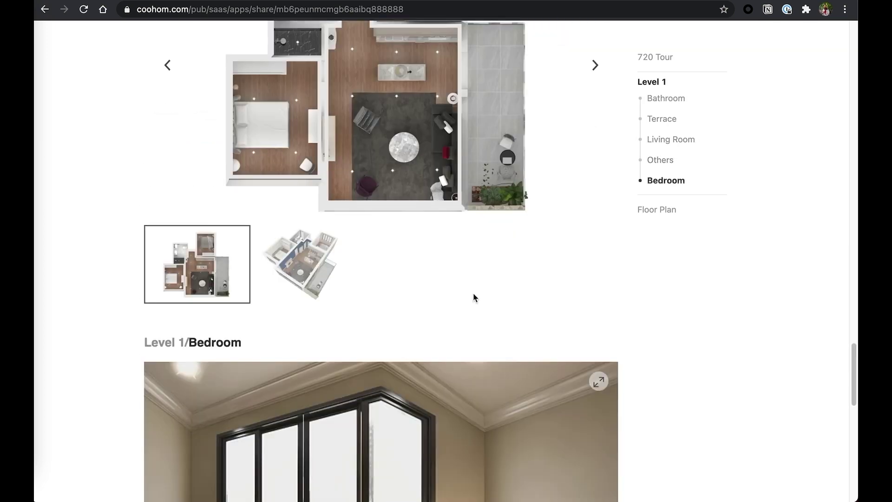
{"action": "left_click", "coordinate": [311, 268]}
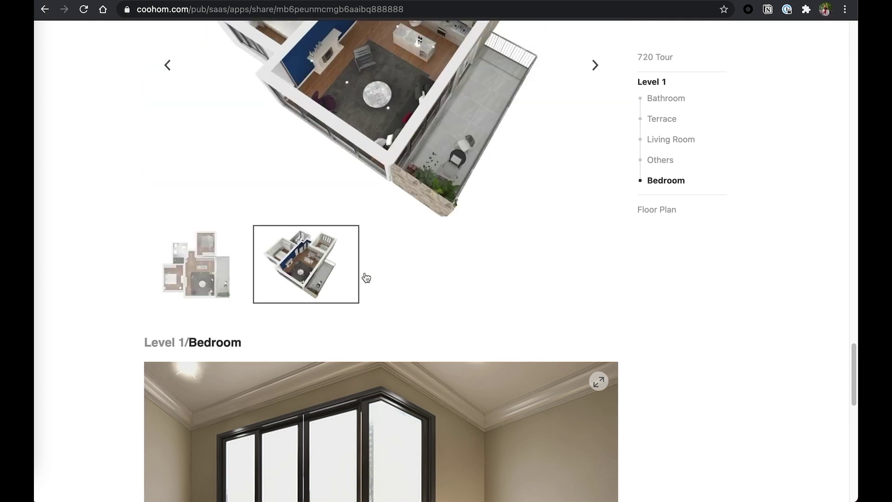
{"action": "scroll", "coordinate": [485, 286], "scroll_direction": "down", "scroll_amount": 5}
{"action": "scroll", "coordinate": [485, 285], "scroll_direction": "up", "scroll_amount": 9}
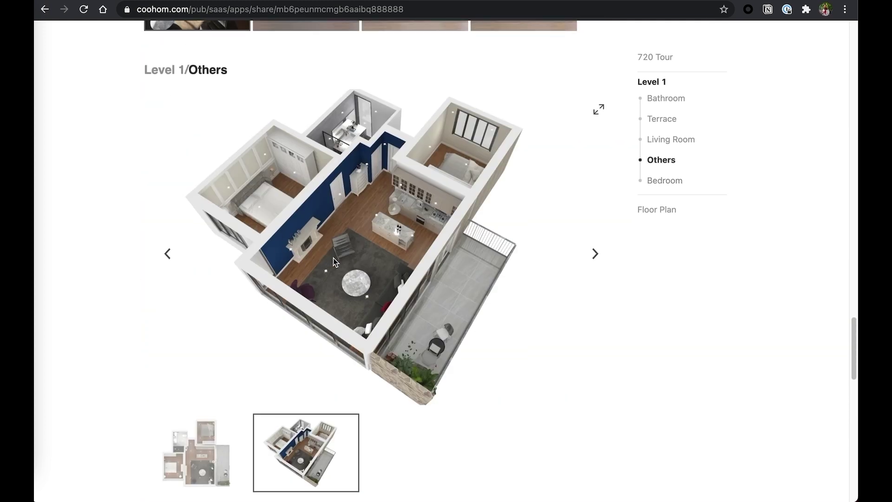
{"action": "scroll", "coordinate": [502, 298], "scroll_direction": "down", "scroll_amount": 1}
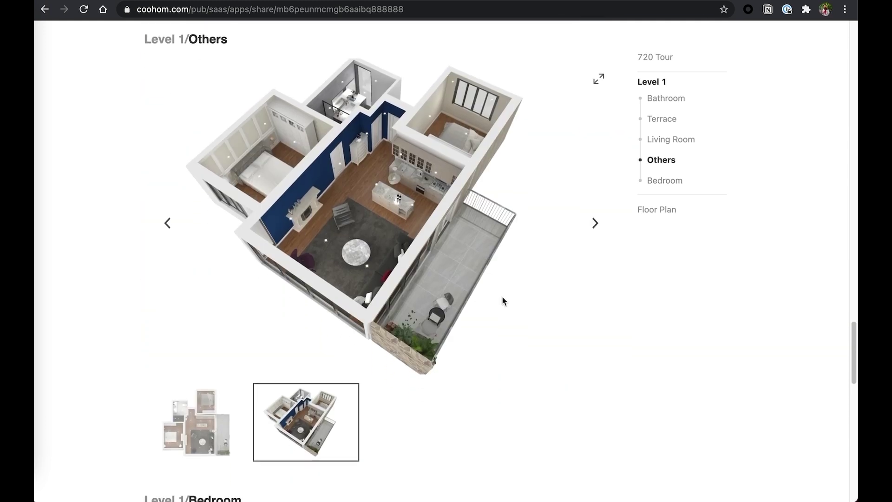
{"action": "scroll", "coordinate": [503, 298], "scroll_direction": "down", "scroll_amount": 17}
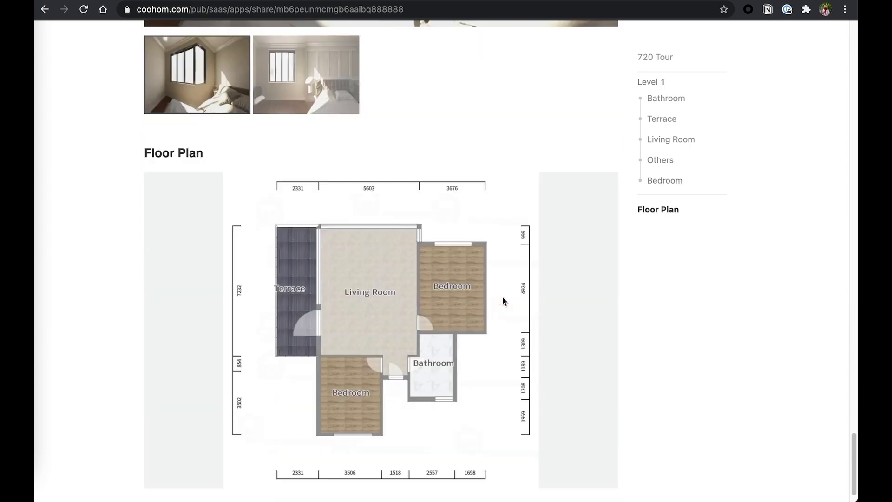
{"action": "scroll", "coordinate": [503, 301], "scroll_direction": "down", "scroll_amount": 1}
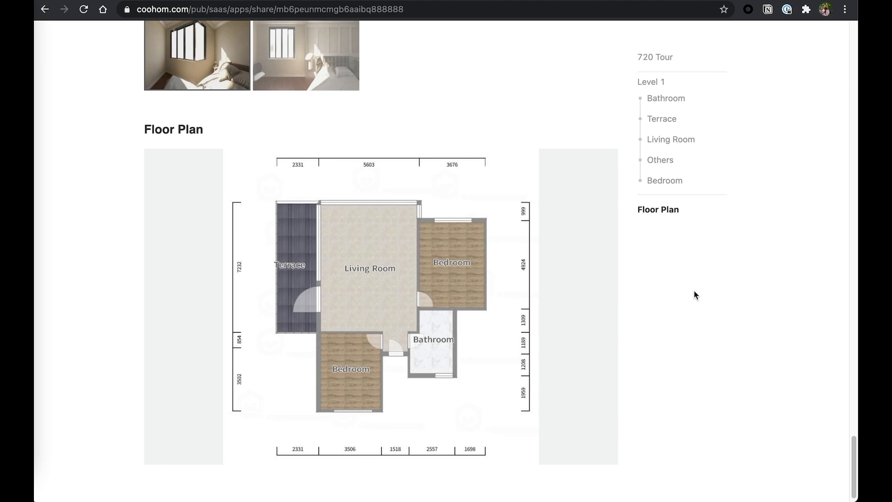
{"action": "scroll", "coordinate": [693, 294], "scroll_direction": "up", "scroll_amount": 20}
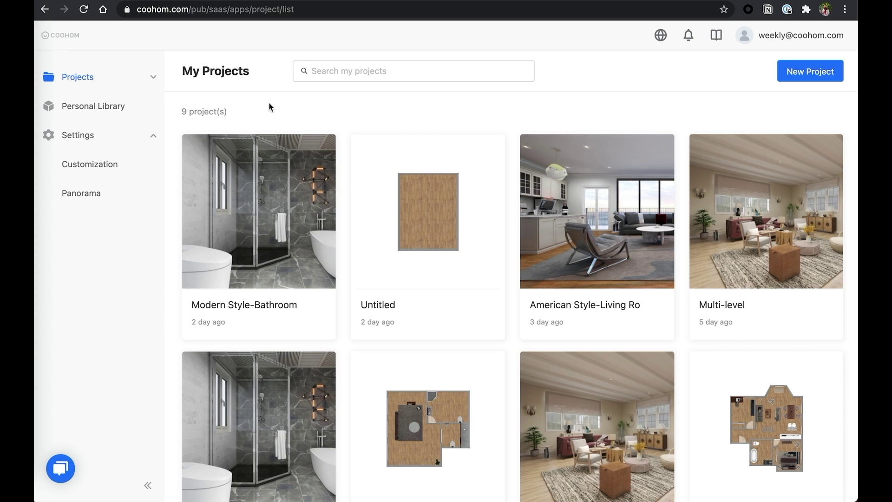
In Customization settings, turn the watermark on and then back off
{"action": "left_click", "coordinate": [85, 172]}
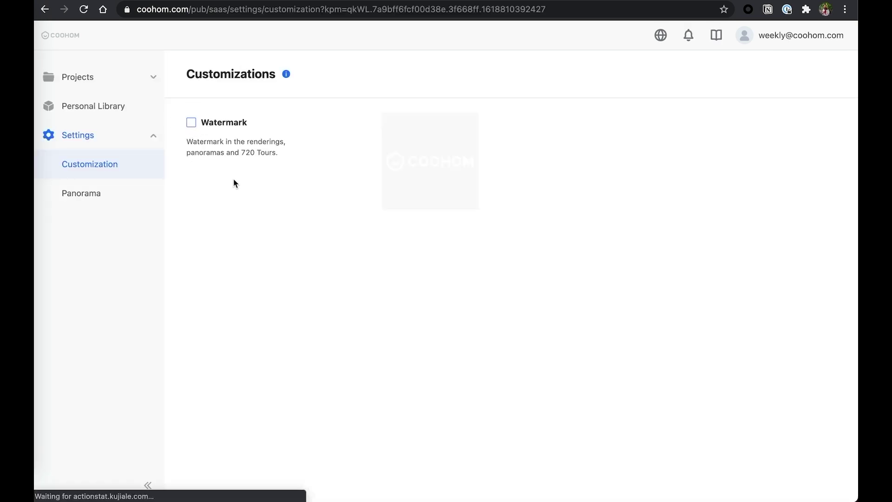
{"action": "left_click", "coordinate": [191, 124]}
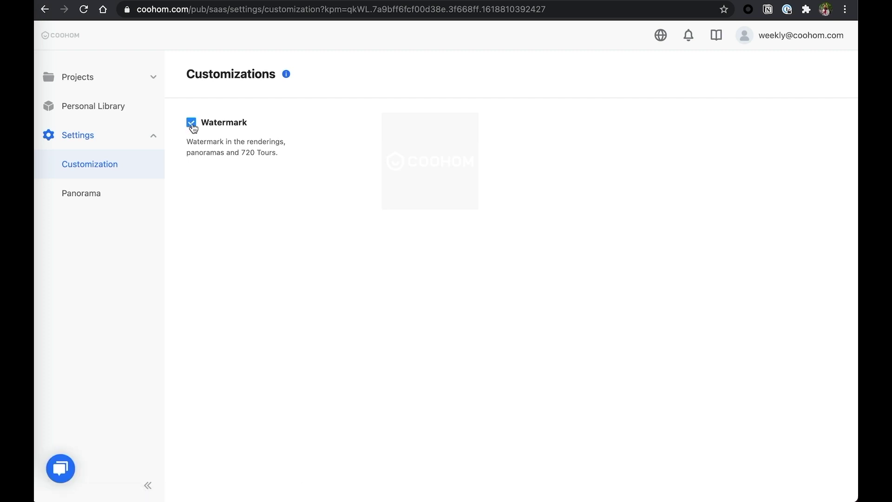
{"action": "key", "text": "space"}
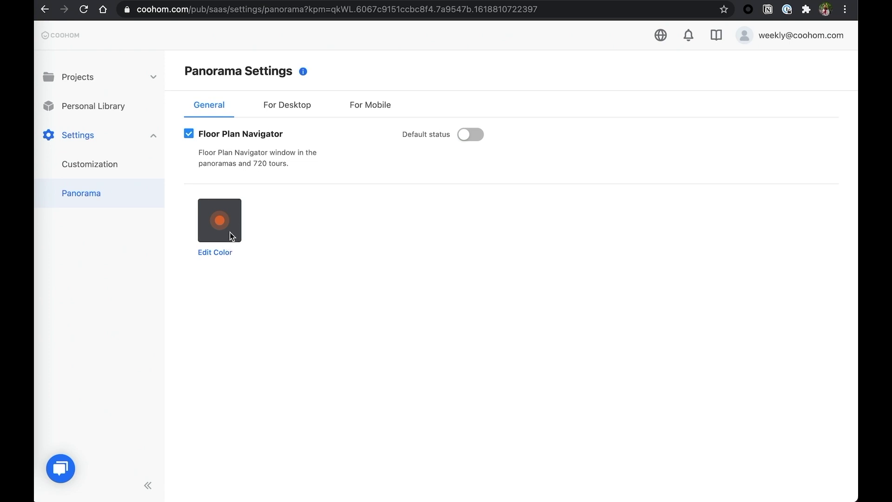
Under For Desktop, toggle Share Link, Social Media and QR-Code off and back on
{"action": "left_click", "coordinate": [278, 111]}
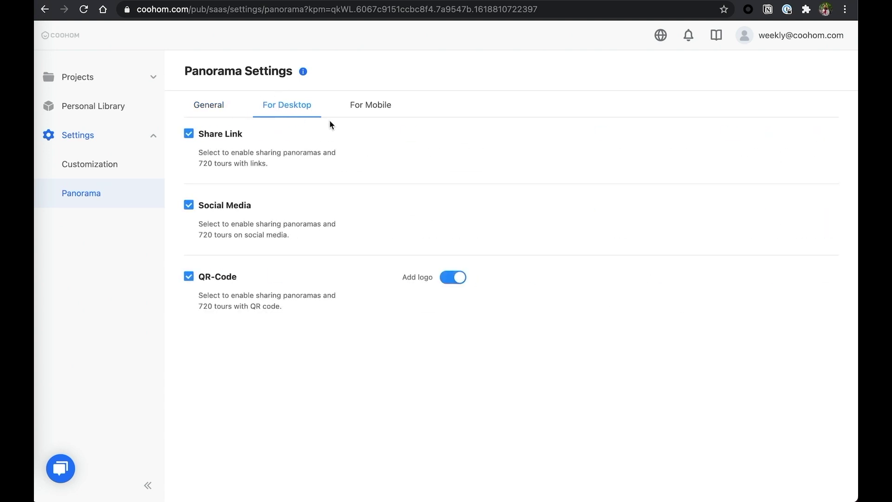
{"action": "left_click", "coordinate": [188, 134]}
{"action": "left_click", "coordinate": [189, 206]}
{"action": "left_click", "coordinate": [189, 277]}
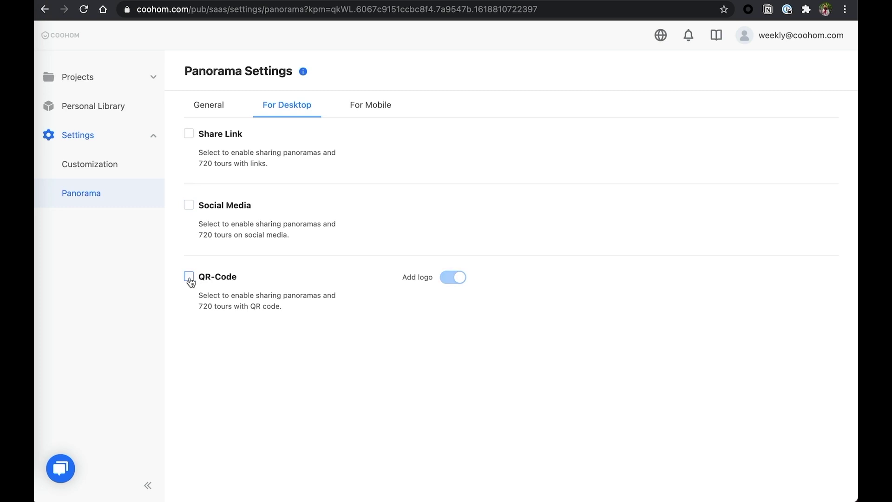
{"action": "left_click", "coordinate": [189, 278]}
{"action": "left_click", "coordinate": [189, 205]}
{"action": "left_click", "coordinate": [189, 134]}
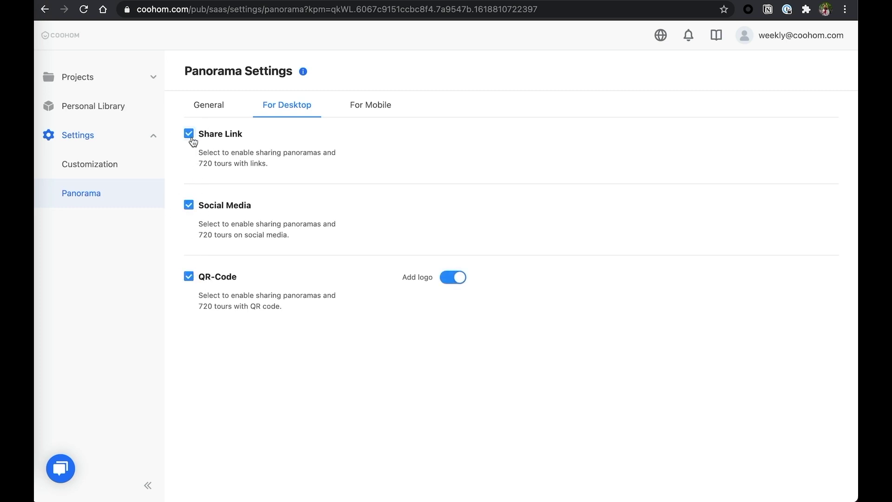
Under For Mobile, toggle VR off and back on
{"action": "left_click", "coordinate": [372, 114]}
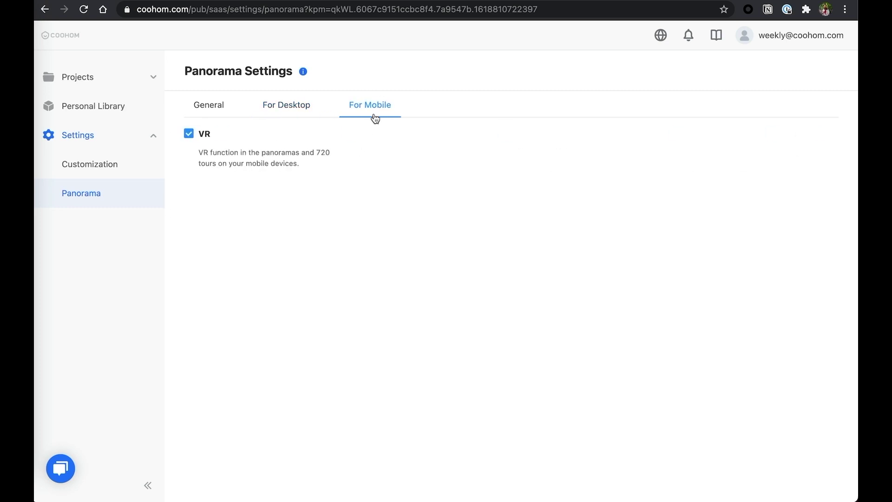
{"action": "left_click", "coordinate": [189, 134]}
{"action": "left_click", "coordinate": [189, 134]}
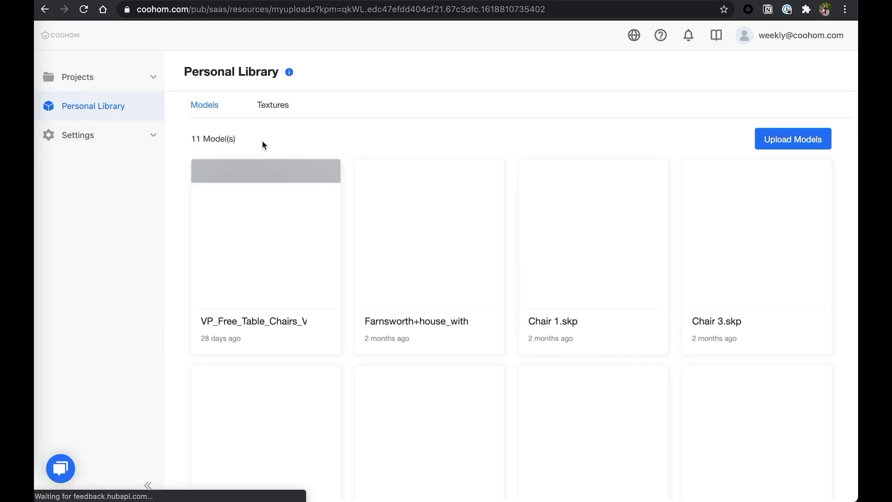
Review the 3 uploaded textures, return to the 11 models, and expand Projects in the sidebar
{"action": "mouse_move", "coordinate": [449, 172]}
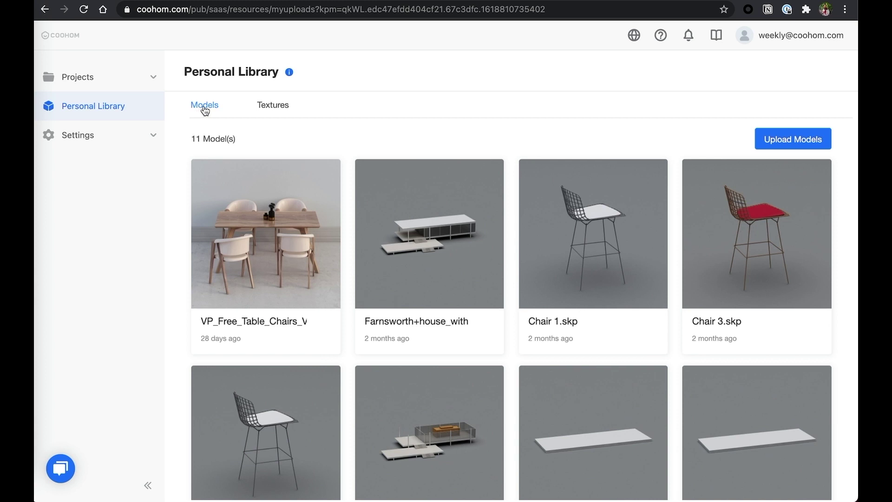
{"action": "left_click", "coordinate": [269, 106]}
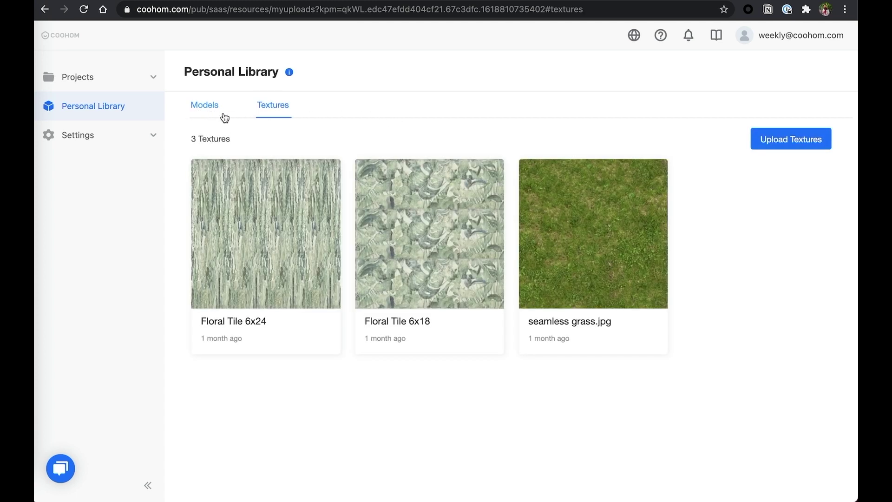
{"action": "left_click", "coordinate": [202, 109]}
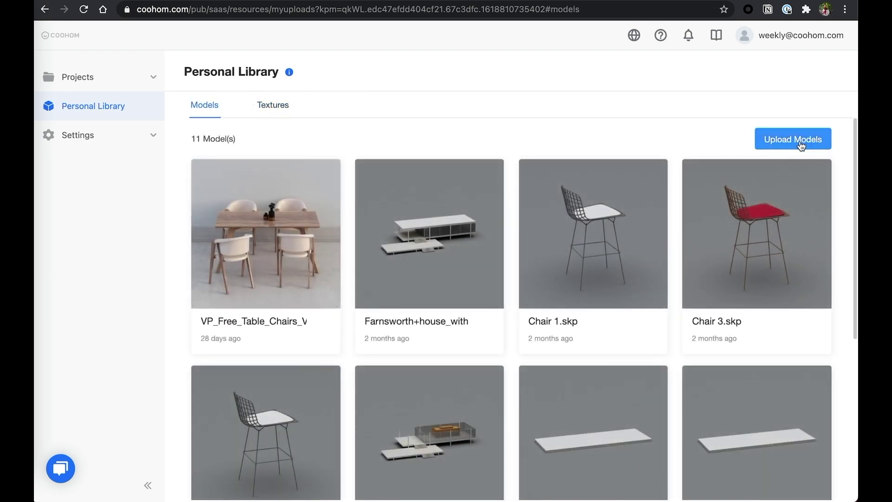
{"action": "left_click", "coordinate": [81, 80]}
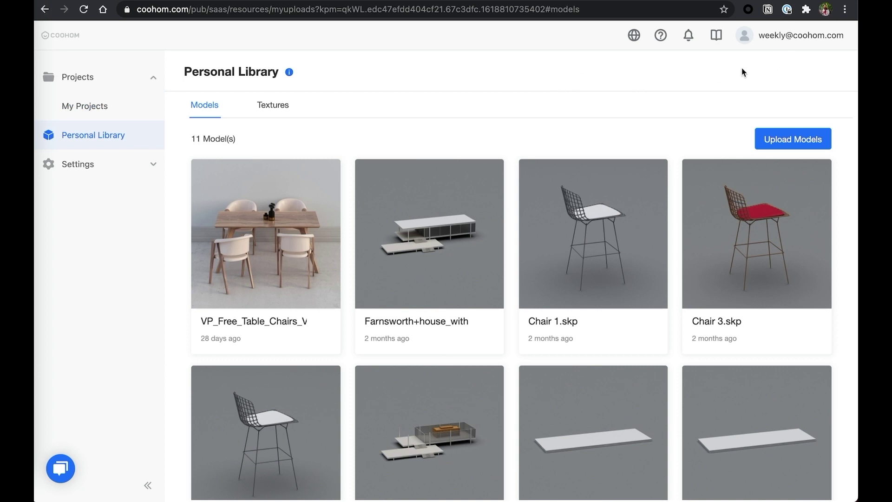
{"action": "left_click", "coordinate": [747, 40]}
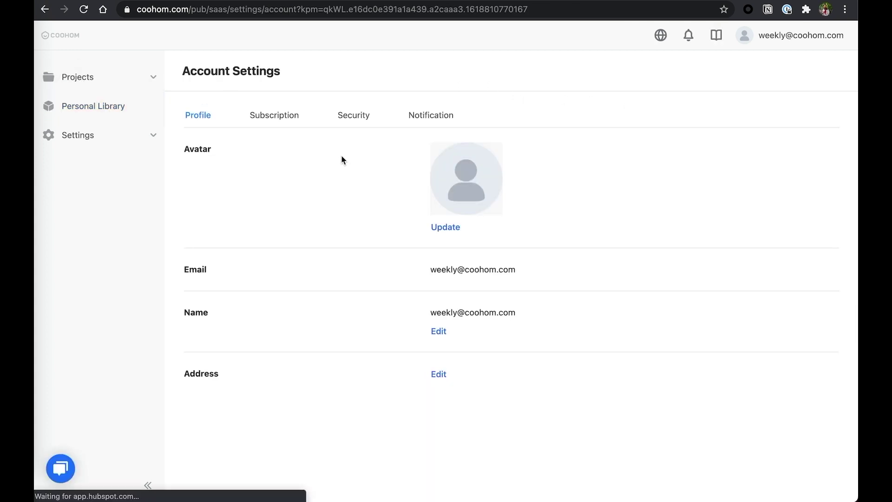
{"action": "left_click", "coordinate": [274, 121]}
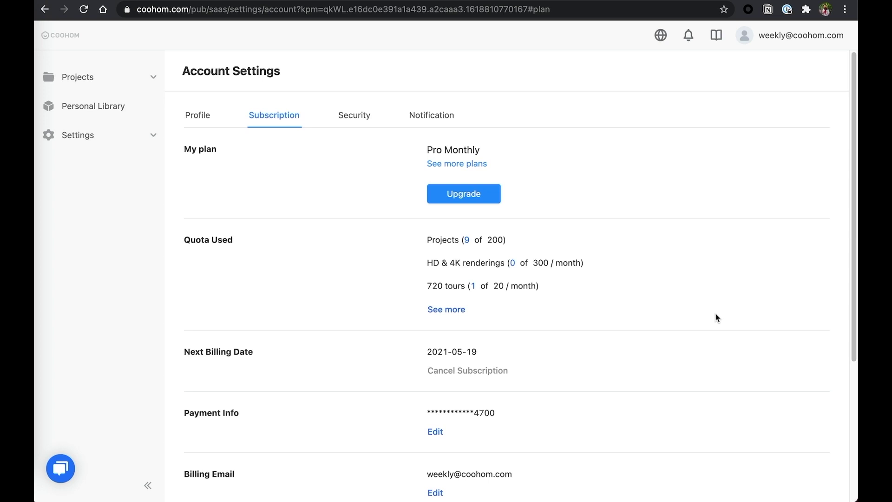
{"action": "scroll", "coordinate": [525, 195], "scroll_direction": "down", "scroll_amount": 1}
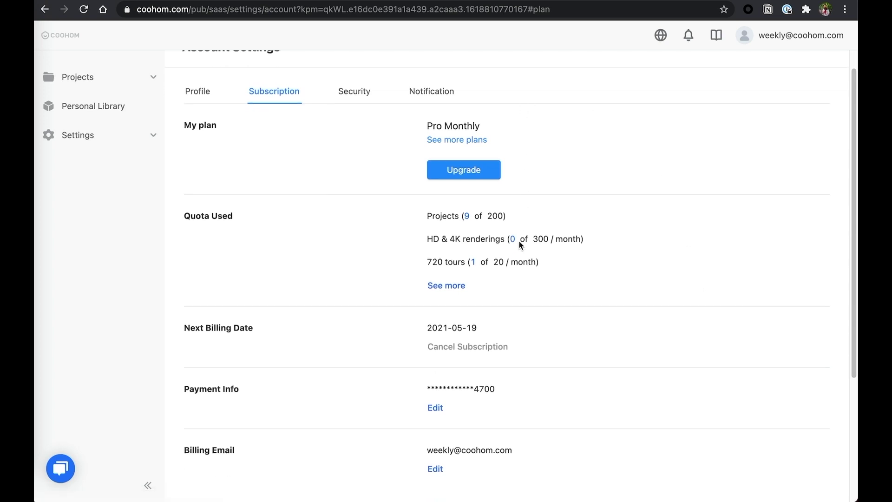
{"action": "left_click", "coordinate": [456, 285]}
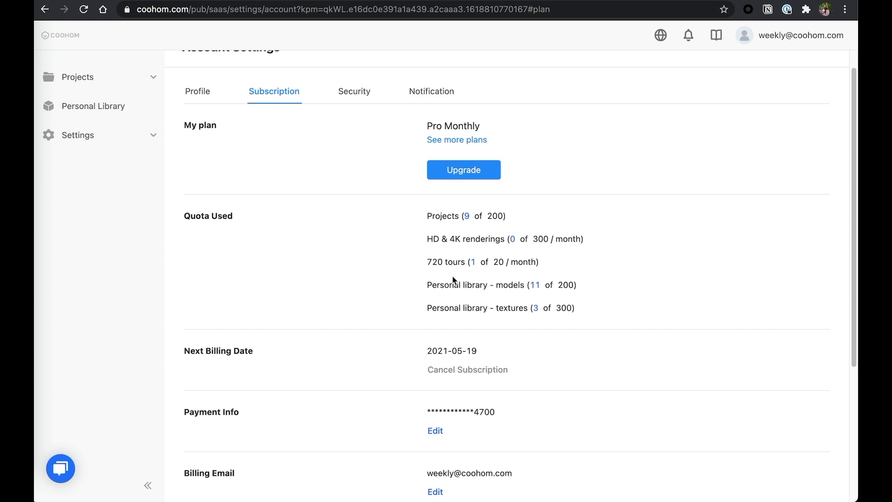
{"action": "scroll", "coordinate": [453, 279], "scroll_direction": "down", "scroll_amount": 5}
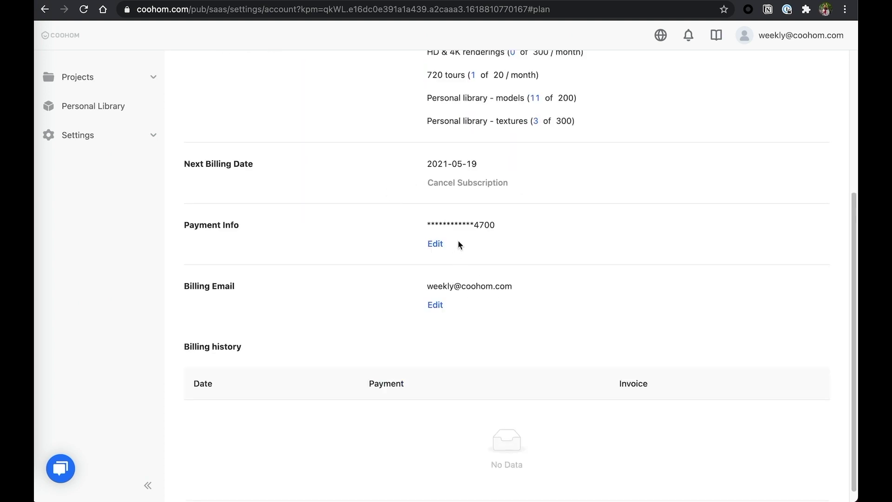
{"action": "scroll", "coordinate": [434, 310], "scroll_direction": "down", "scroll_amount": 1}
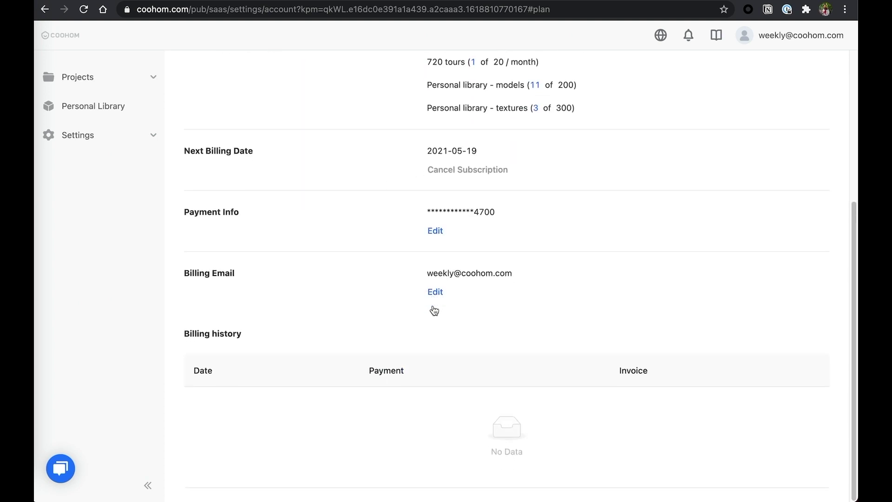
{"action": "scroll", "coordinate": [434, 310], "scroll_direction": "up", "scroll_amount": 5}
{"action": "left_click", "coordinate": [448, 163]}
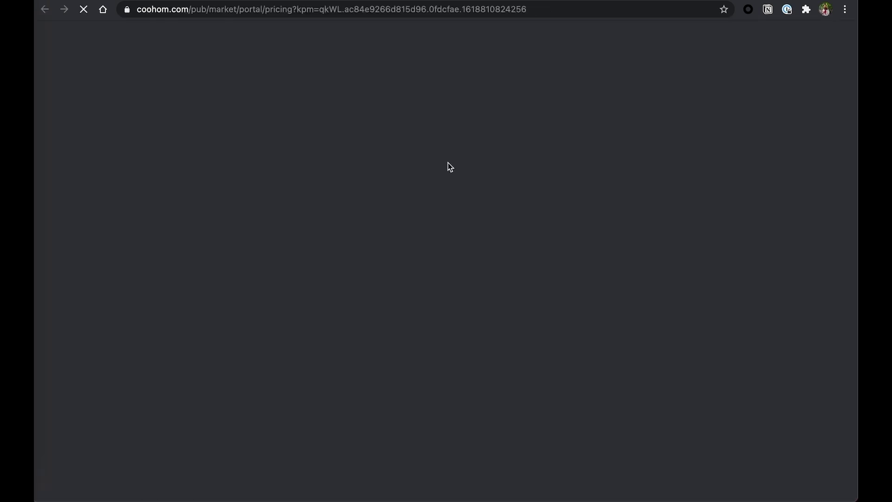
{"action": "scroll", "coordinate": [605, 136], "scroll_direction": "down", "scroll_amount": 8}
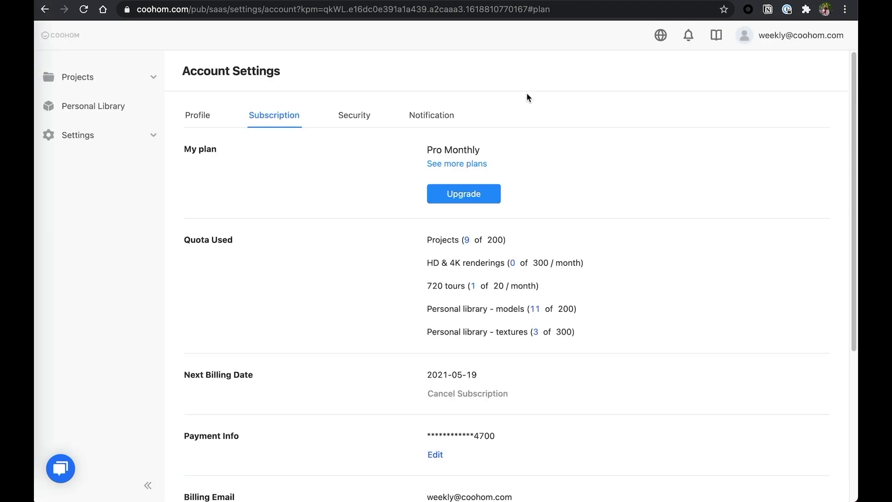
{"action": "left_click", "coordinate": [351, 119]}
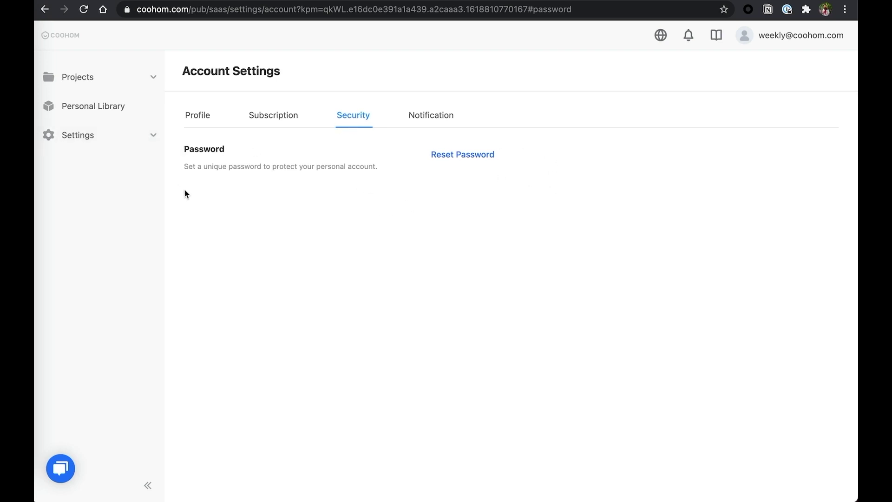
{"action": "left_click", "coordinate": [439, 118]}
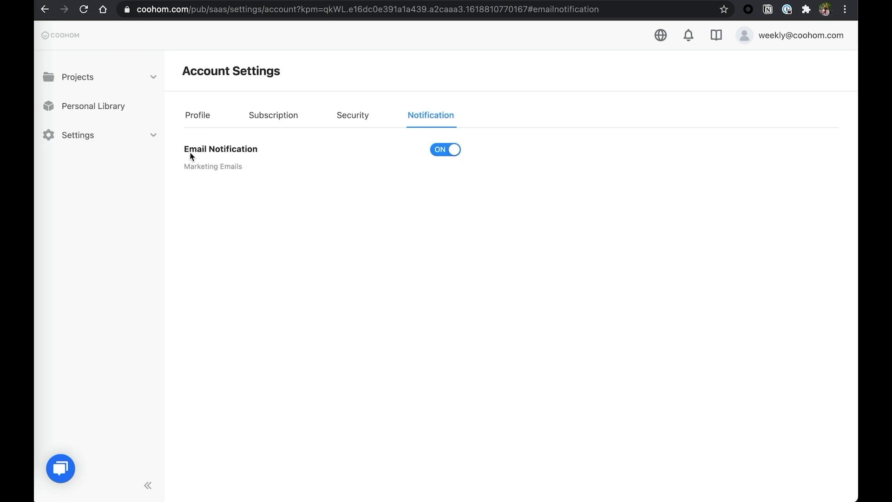
{"action": "left_click", "coordinate": [351, 119]}
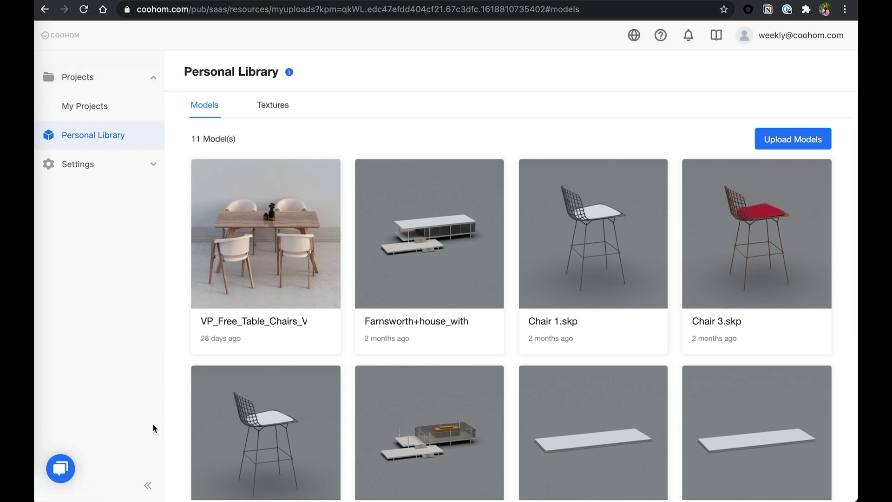
Open the Coohom Bot chat and choose Customer Service
{"action": "left_click", "coordinate": [60, 470]}
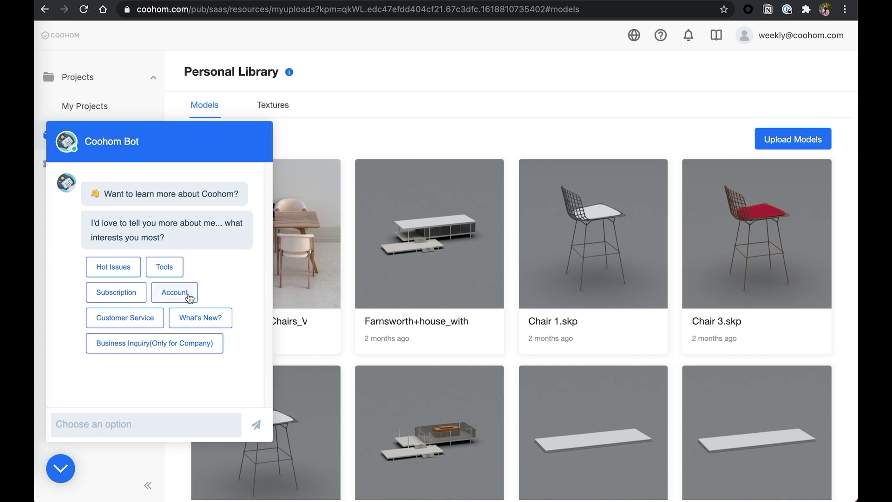
{"action": "left_click", "coordinate": [116, 320]}
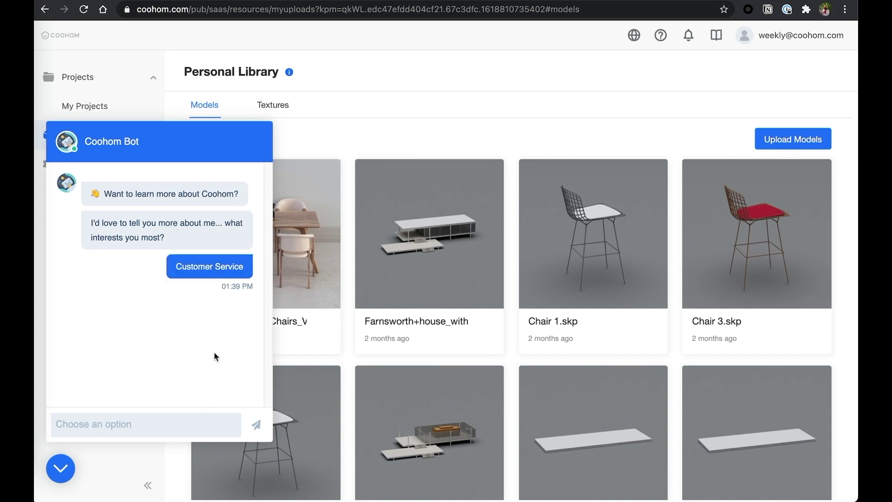